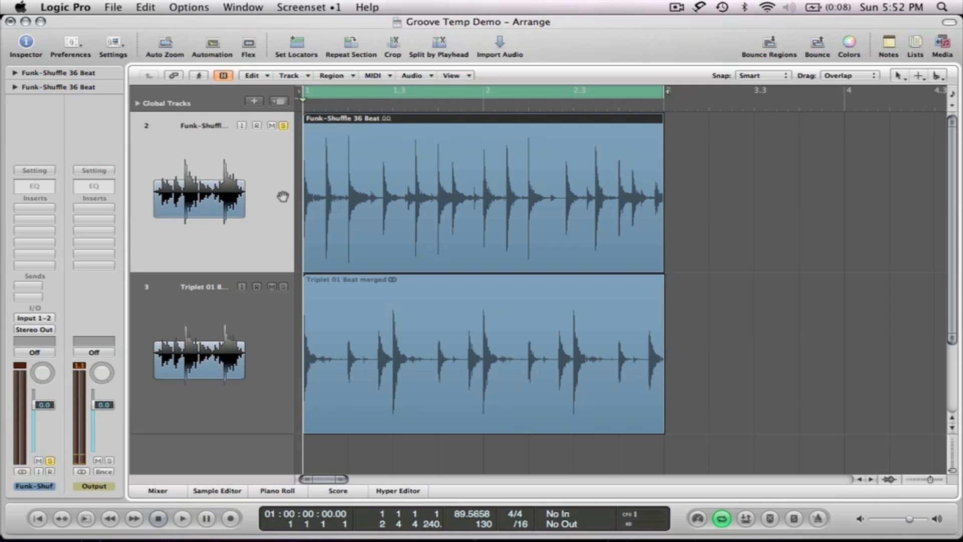
Listen to the beat, then solo Triplet 01 Beat merged instead of Funk-Shuffle and play it.
{"action": "key", "text": "space"}
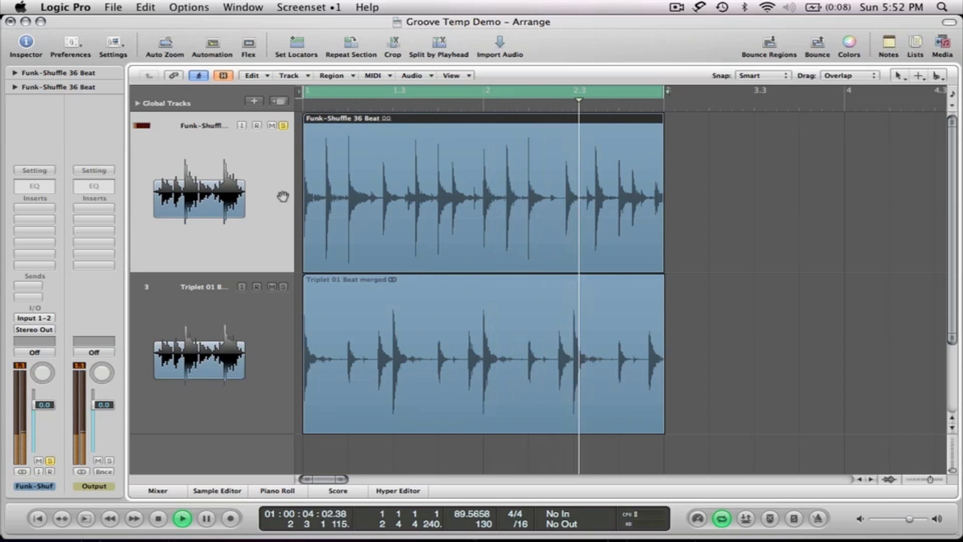
{"action": "key", "text": "space"}
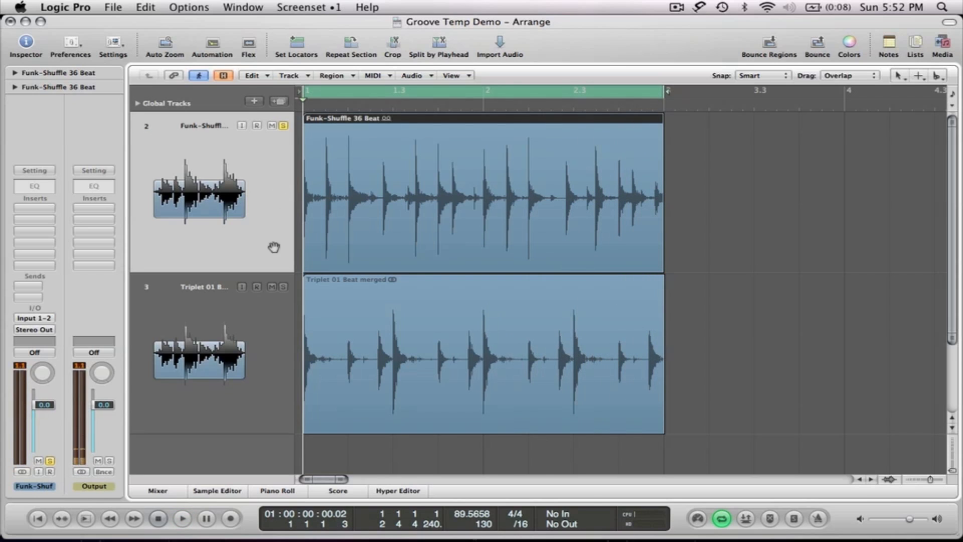
{"action": "left_click", "coordinate": [282, 285]}
{"action": "left_click", "coordinate": [284, 125]}
{"action": "key", "text": "space"}
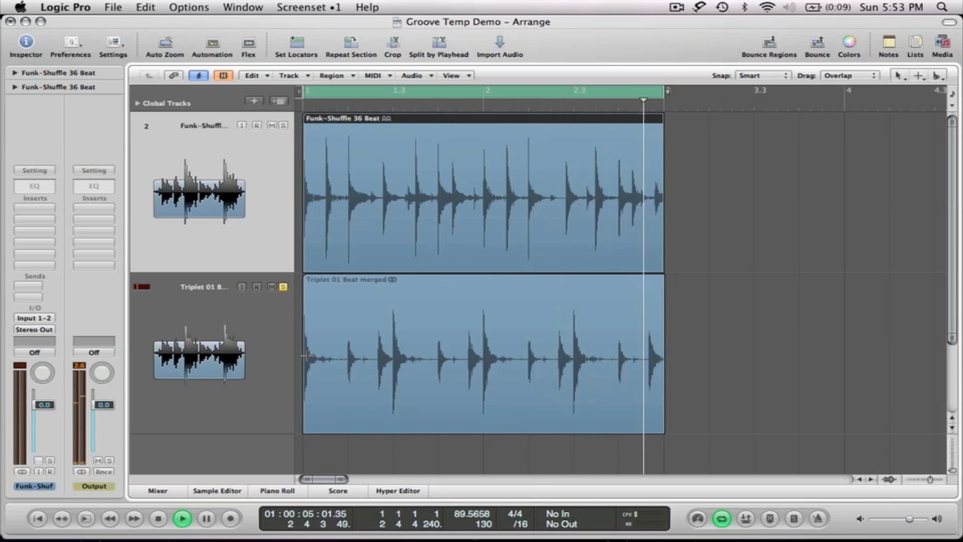
Solo only the Funk-Shuffle 36 Beat track and audition it.
{"action": "key", "text": "space"}
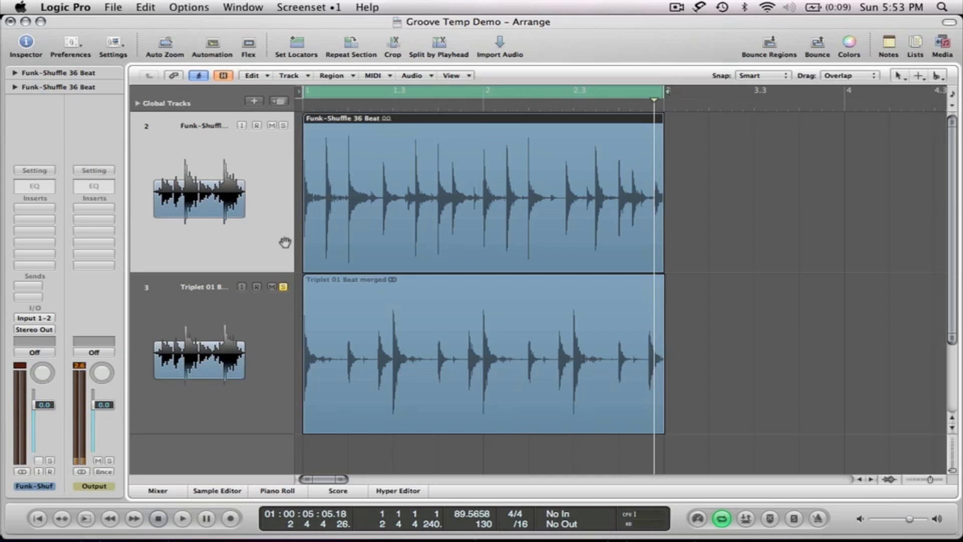
{"action": "left_click", "coordinate": [283, 126]}
{"action": "left_click", "coordinate": [282, 287]}
{"action": "key", "text": "space"}
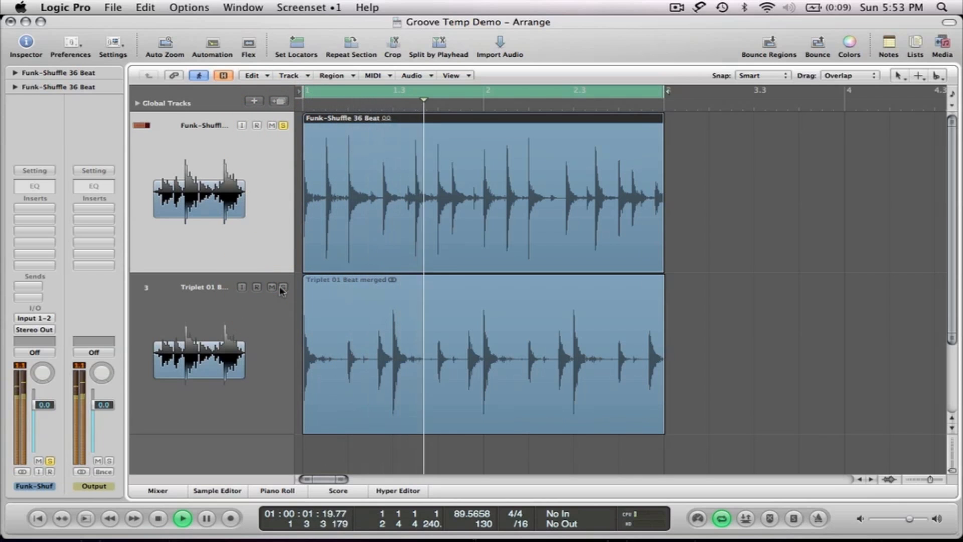
{"action": "key", "text": "space"}
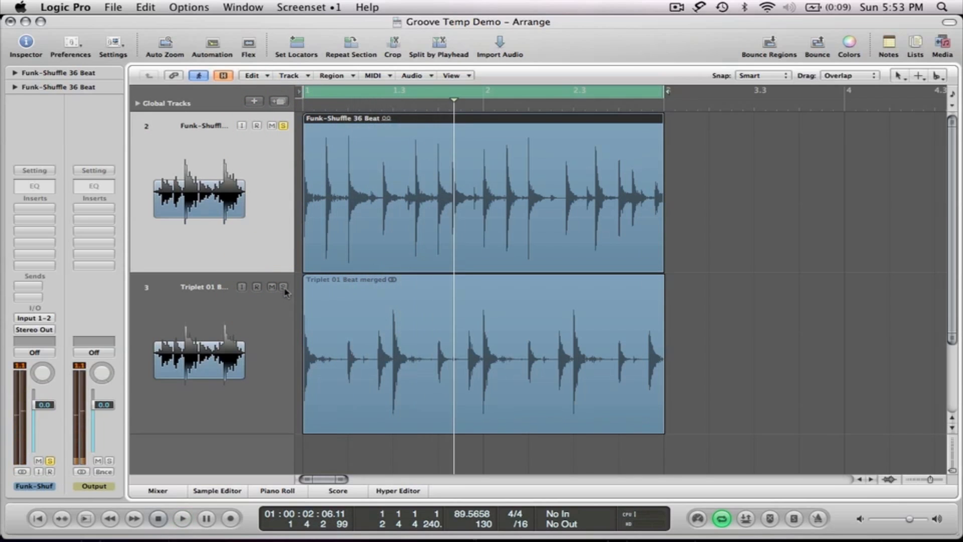
Audition the Triplet 01 Beat track soloed alone, then clear its solo and select each region.
{"action": "left_click", "coordinate": [283, 287]}
{"action": "left_click", "coordinate": [284, 126]}
{"action": "key", "text": "space"}
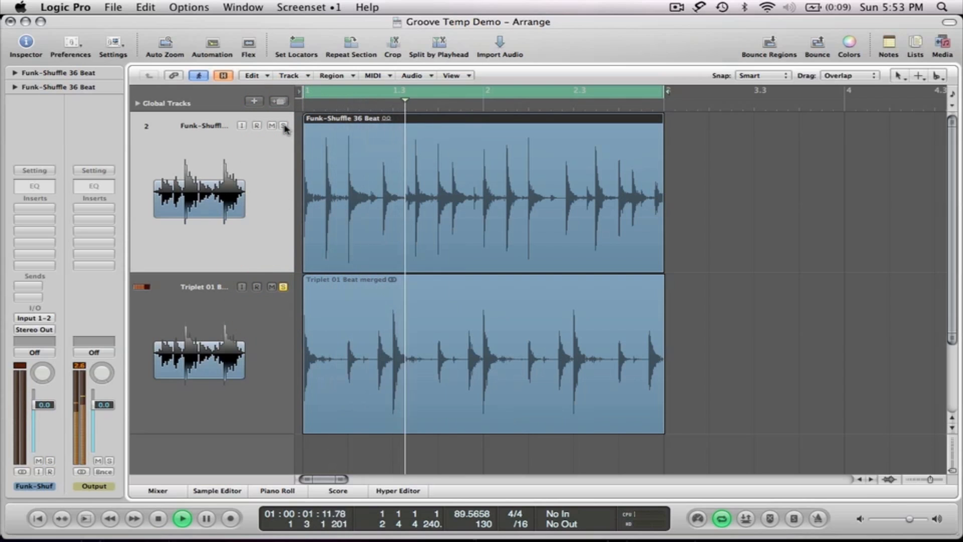
{"action": "key", "text": "space"}
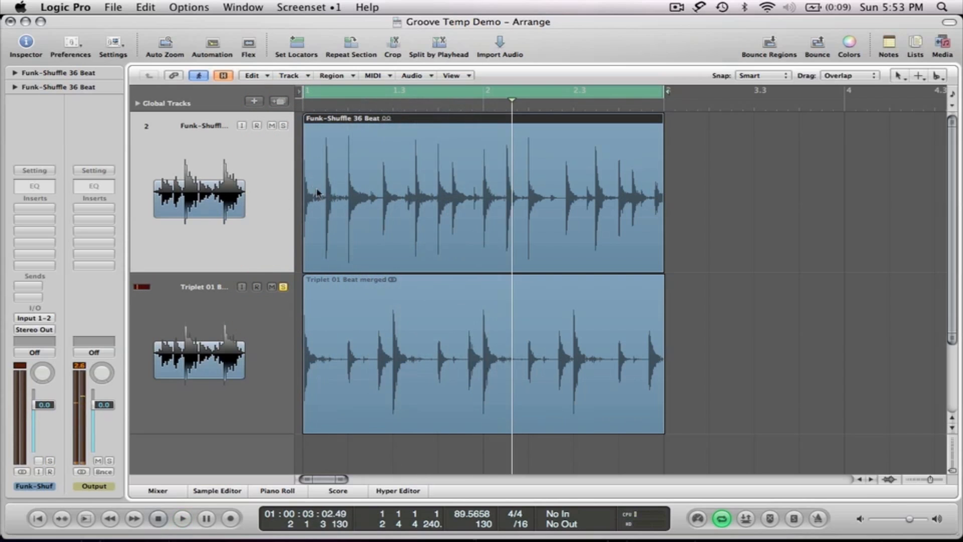
{"action": "left_click", "coordinate": [283, 287]}
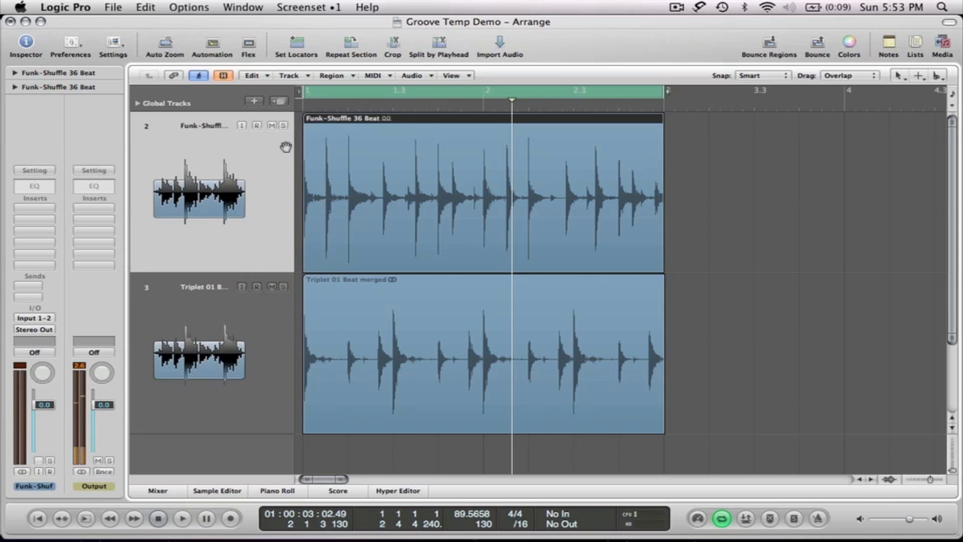
{"action": "left_click", "coordinate": [328, 306]}
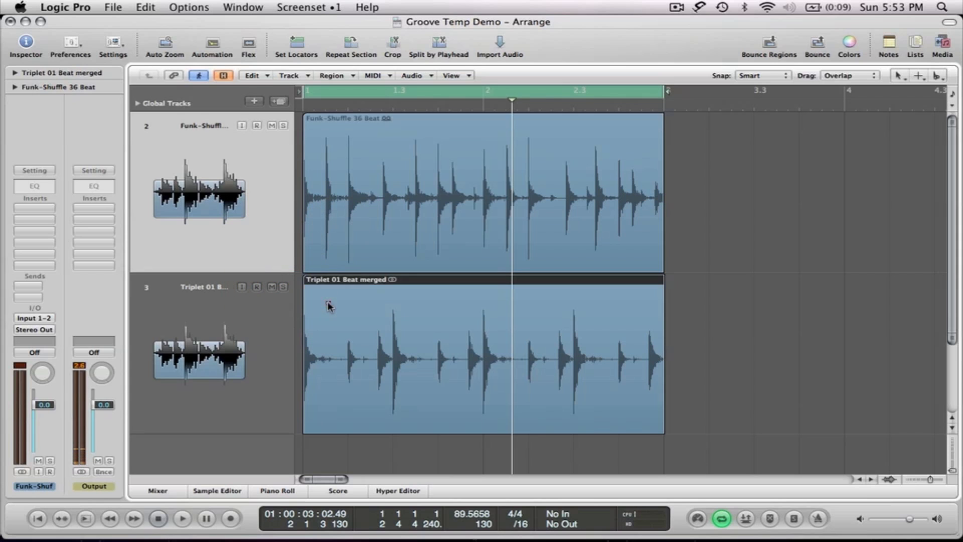
{"action": "left_click", "coordinate": [346, 161]}
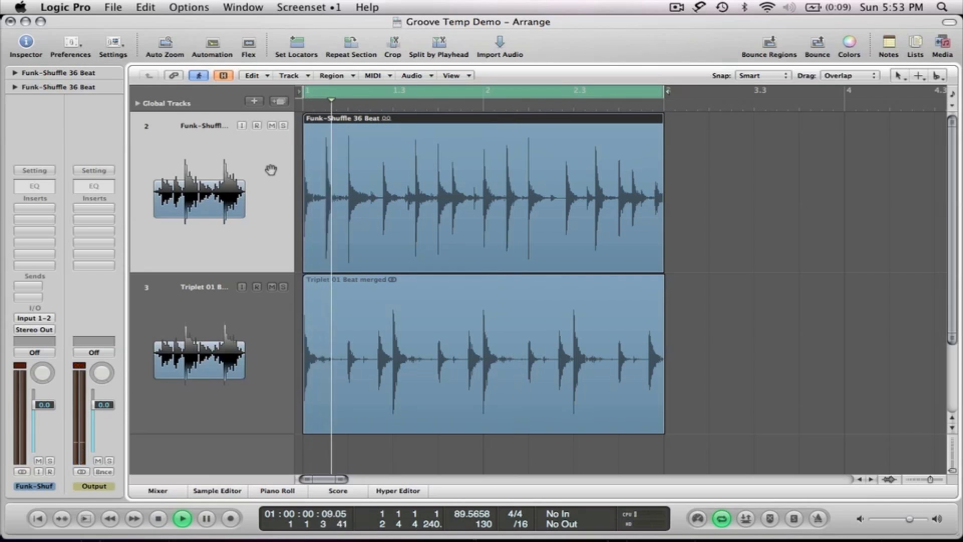
Play both beats soloed together, then leave only Funk-Shuffle soloed with its region selected.
{"action": "left_click", "coordinate": [284, 126]}
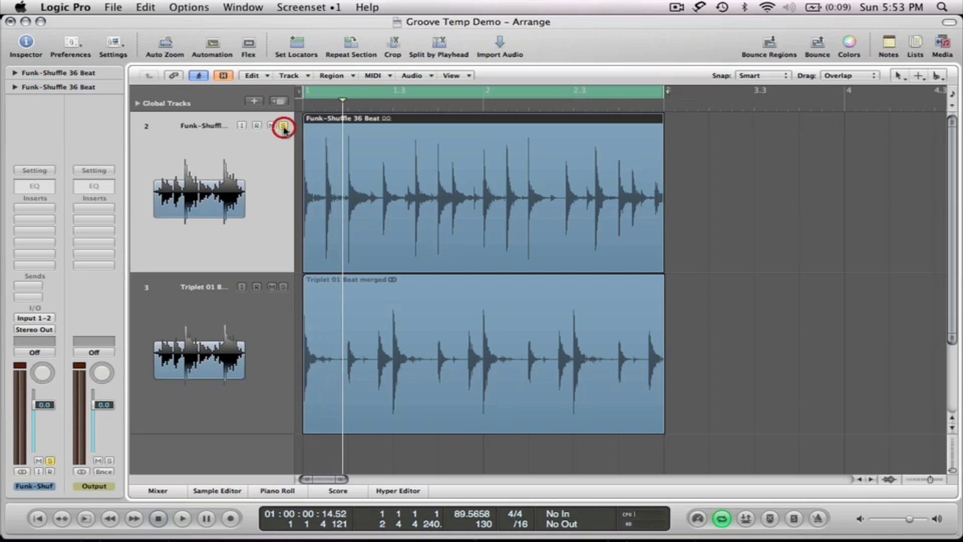
{"action": "left_click", "coordinate": [284, 287]}
{"action": "key", "text": "space"}
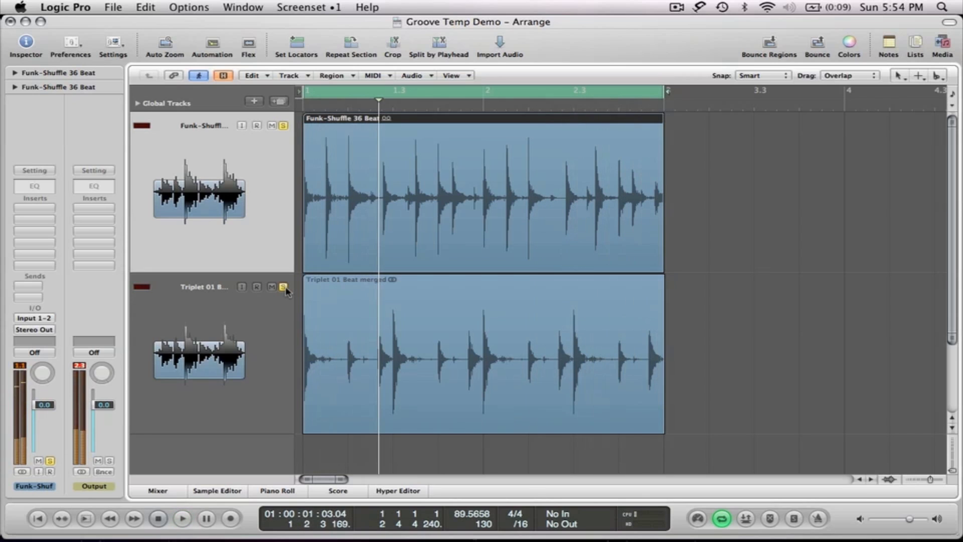
{"action": "key", "text": "space"}
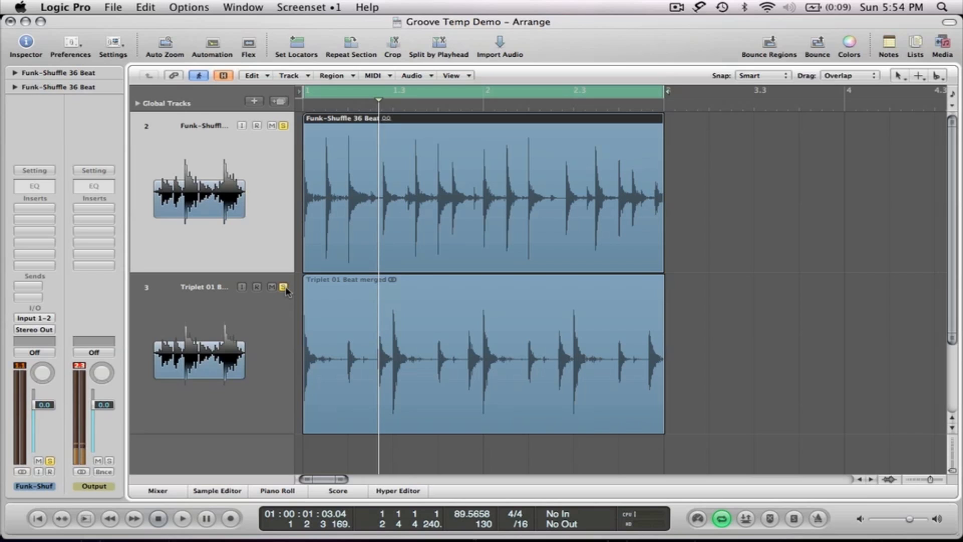
{"action": "left_click", "coordinate": [283, 287]}
{"action": "left_click", "coordinate": [340, 323]}
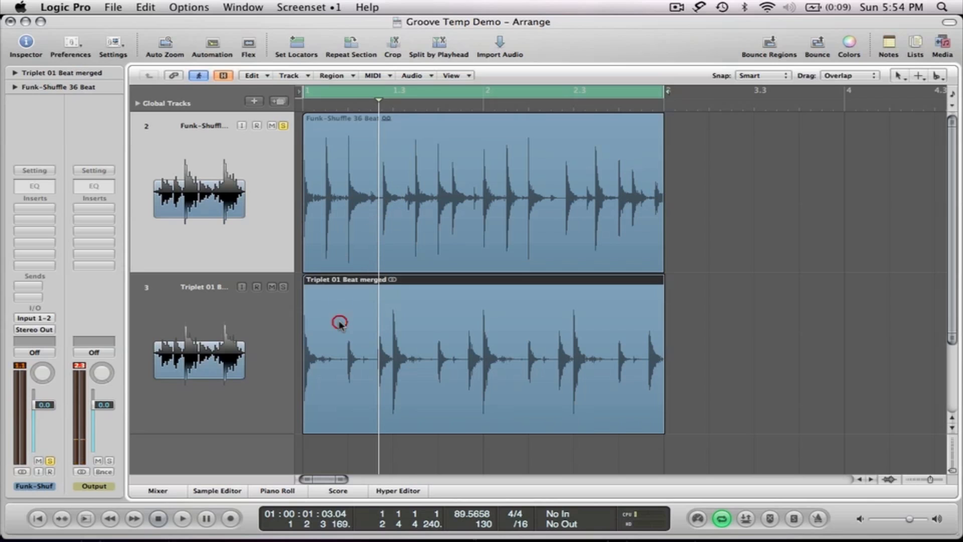
{"action": "left_click", "coordinate": [264, 184]}
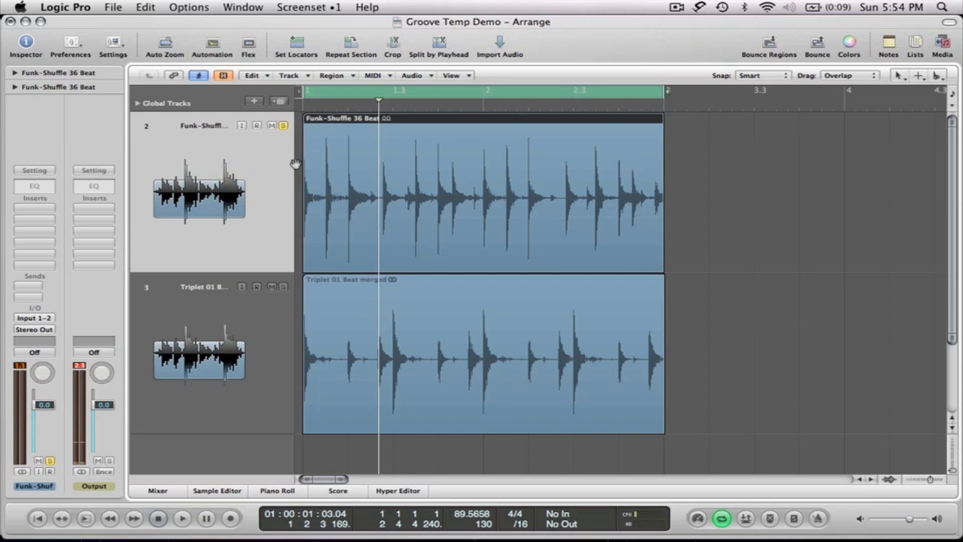
Return the playhead to the start and choose Slicing as the Funk-Shuffle track's Flex Mode in the Inspector.
{"action": "key", "text": "Return"}
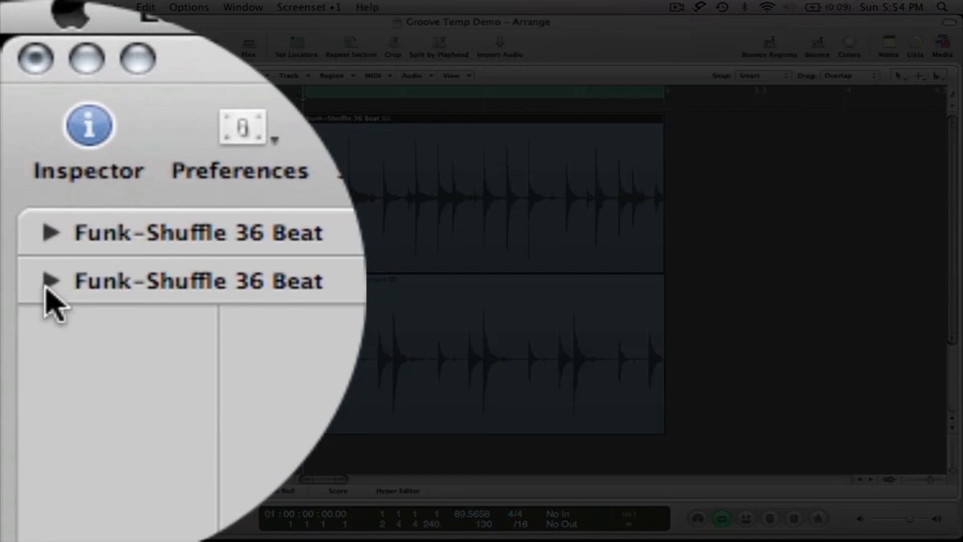
{"action": "left_click", "coordinate": [48, 286]}
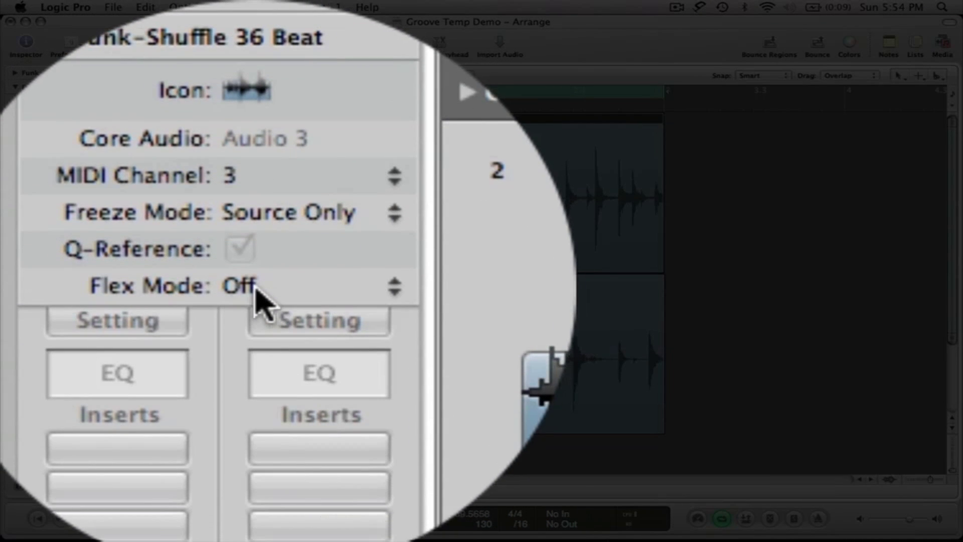
{"action": "left_click", "coordinate": [255, 289]}
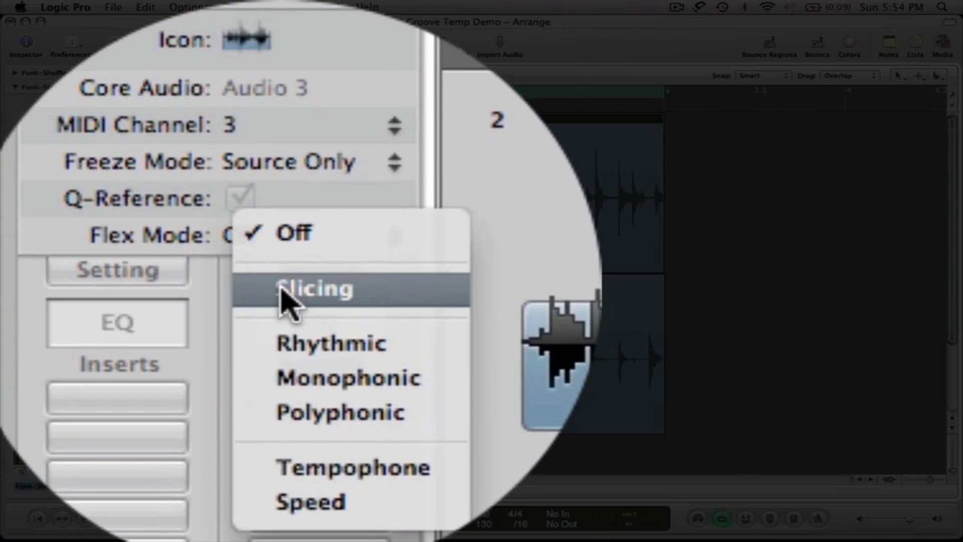
{"action": "left_click", "coordinate": [282, 291]}
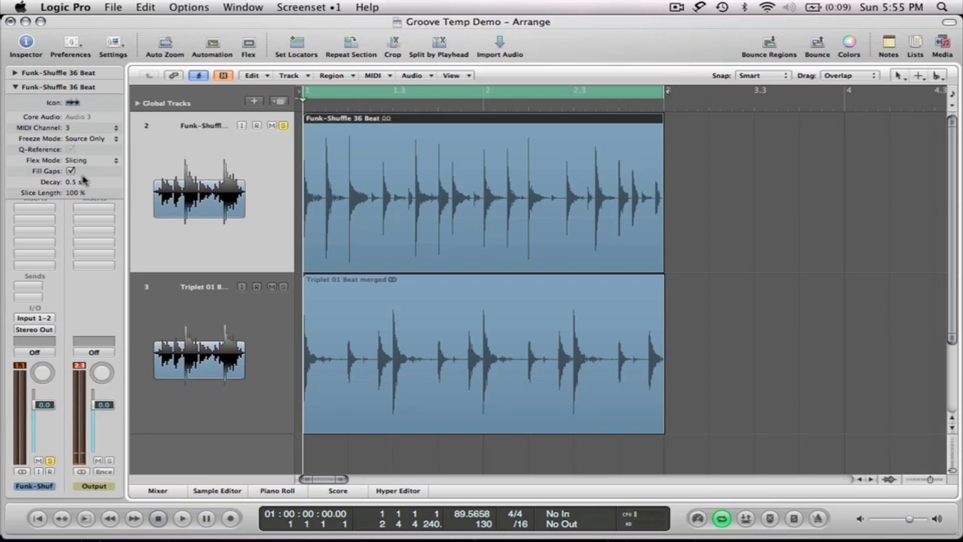
{"action": "key", "text": "space"}
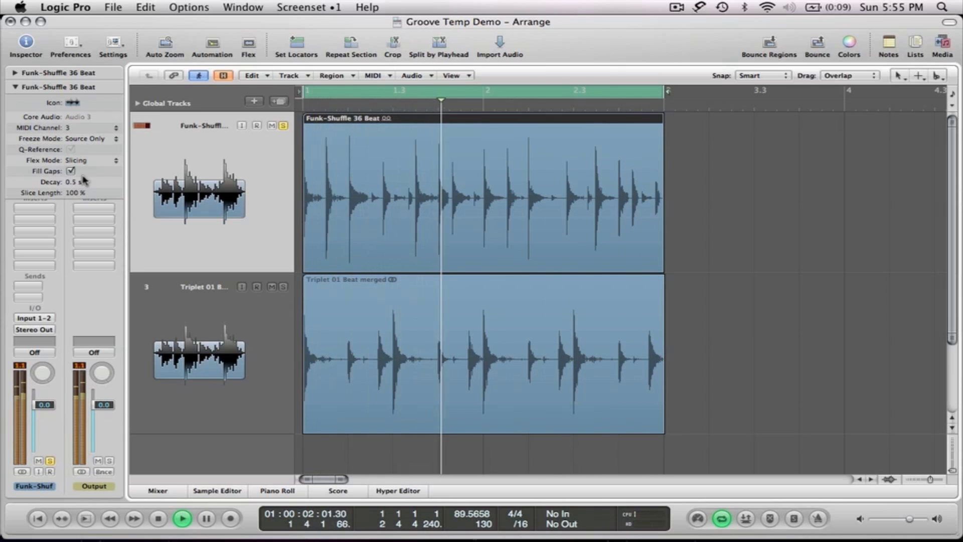
{"action": "key", "text": "space"}
{"action": "key", "text": "Return"}
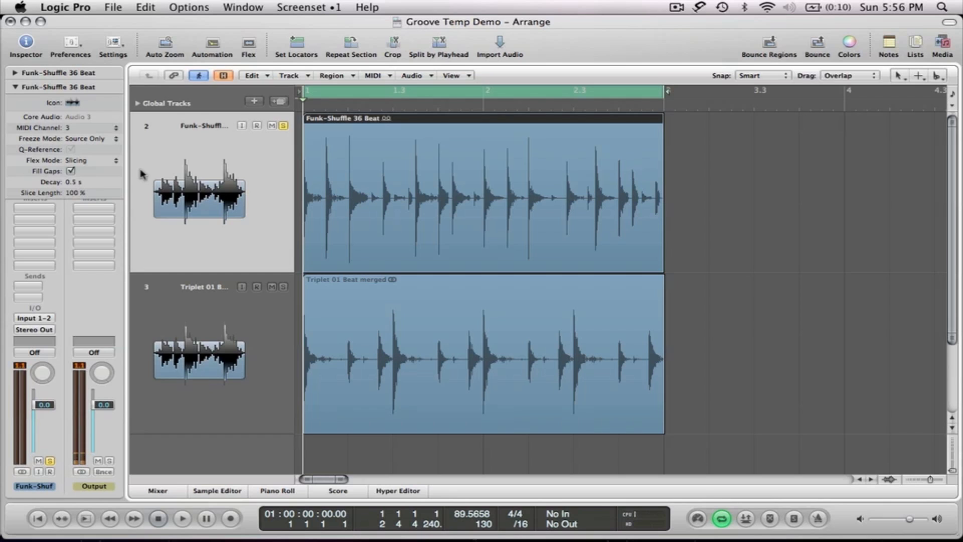
Open the Funk-Shuffle region in an enlarged Sample Editor with Transient Editing Mode turned on.
{"action": "double_click", "coordinate": [375, 151]}
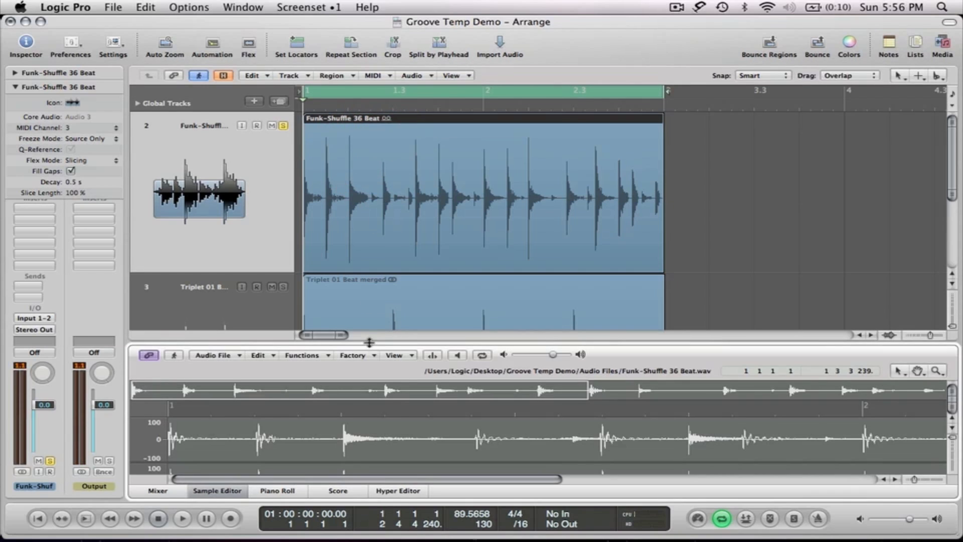
{"action": "left_click_drag", "start_coordinate": [369, 342], "coordinate": [366, 217]}
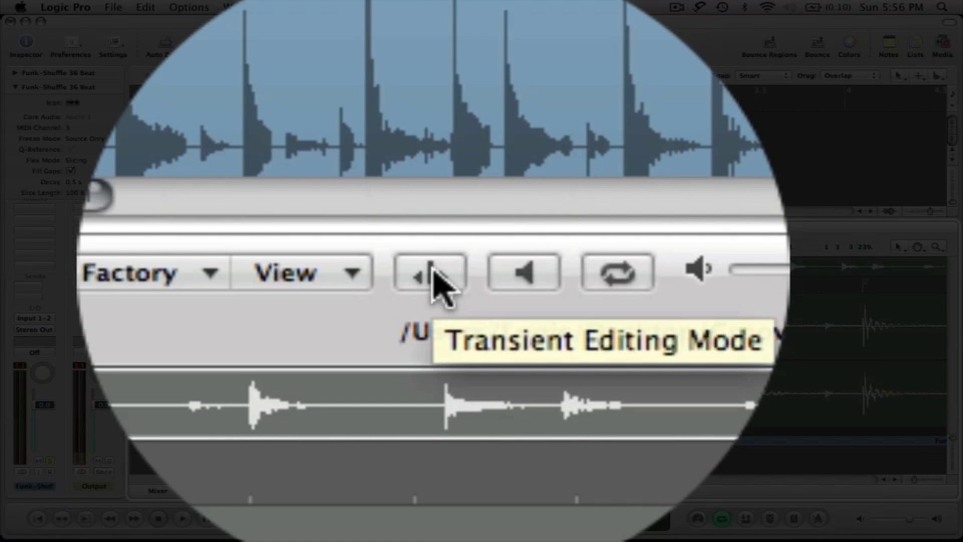
{"action": "left_click", "coordinate": [433, 231]}
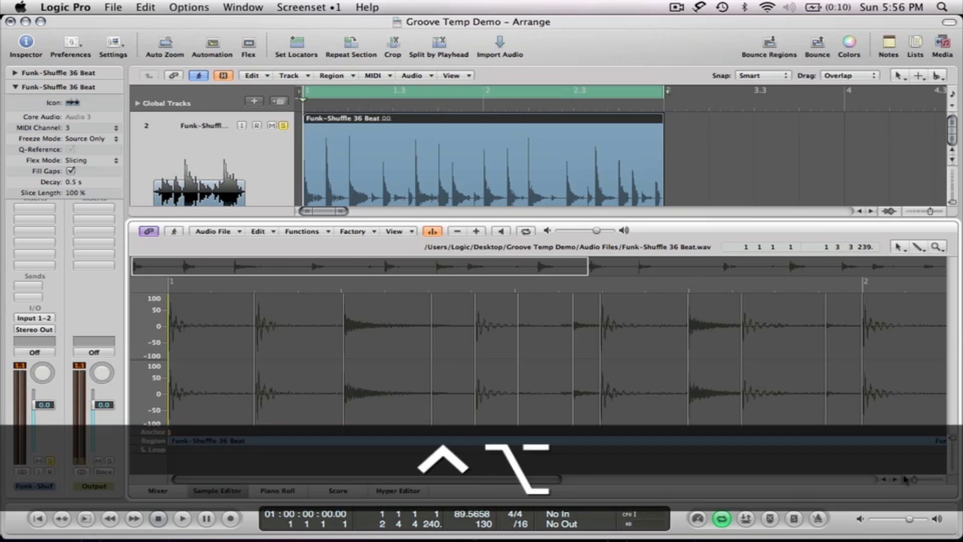
Zoom out, then zoom into the first few beats of the Funk-Shuffle waveform.
{"action": "key", "text": "ctrl+alt+Left"}
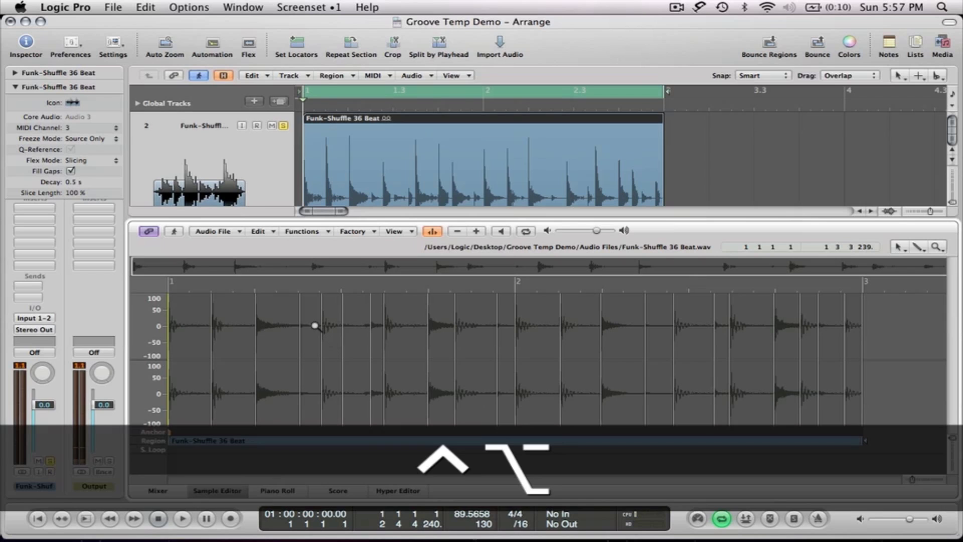
{"action": "left_click_drag", "start_coordinate": [312, 325], "coordinate": [420, 389]}
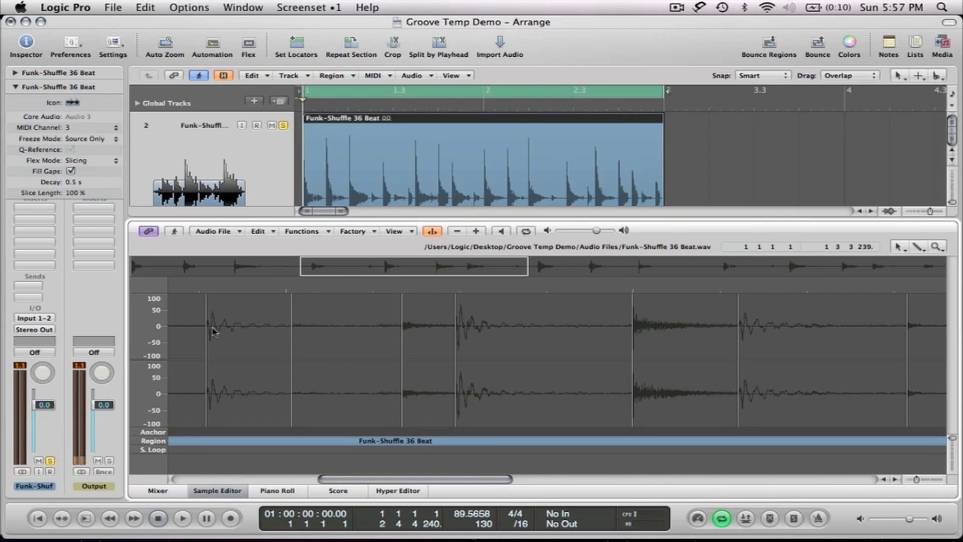
{"action": "left_click", "coordinate": [189, 288]}
Delete two stray transient markers while scrolling right through the Funk-Shuffle waveform.
{"action": "double_click", "coordinate": [291, 337]}
{"action": "scroll", "coordinate": [453, 336], "scroll_direction": "right", "scroll_amount": 3}
{"action": "scroll", "coordinate": [453, 336], "scroll_direction": "right", "scroll_amount": 6}
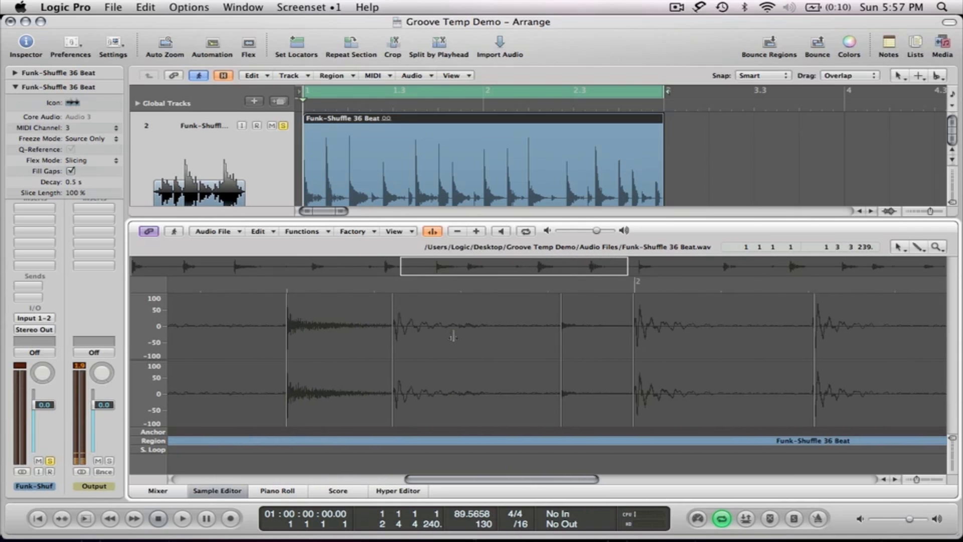
{"action": "scroll", "coordinate": [453, 336], "scroll_direction": "right", "scroll_amount": 14}
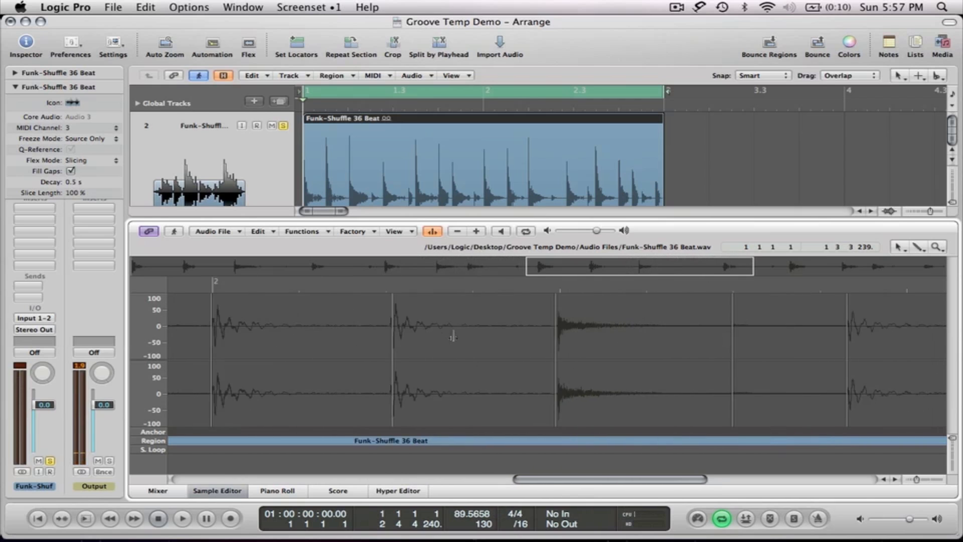
{"action": "scroll", "coordinate": [453, 336], "scroll_direction": "right", "scroll_amount": 4}
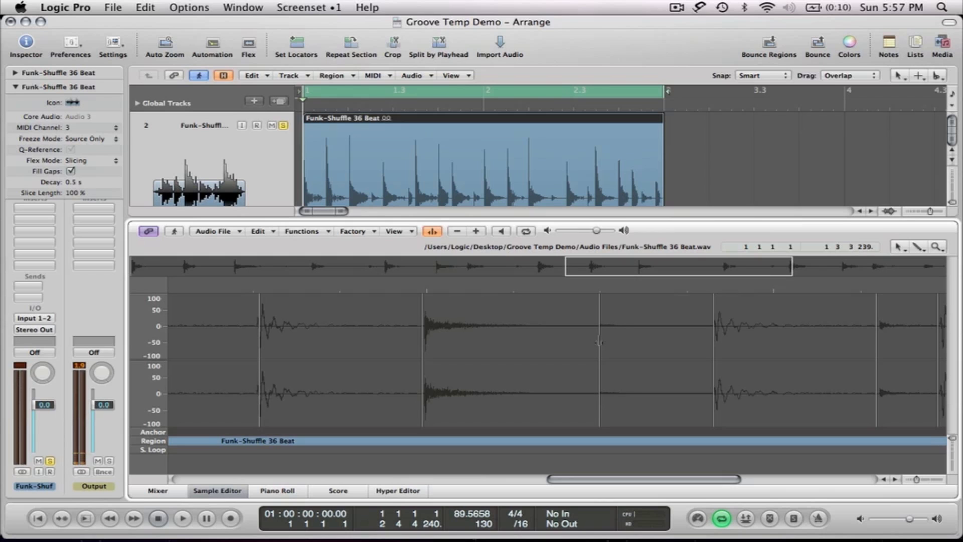
{"action": "double_click", "coordinate": [600, 339]}
{"action": "scroll", "coordinate": [599, 341], "scroll_direction": "right", "scroll_amount": 5}
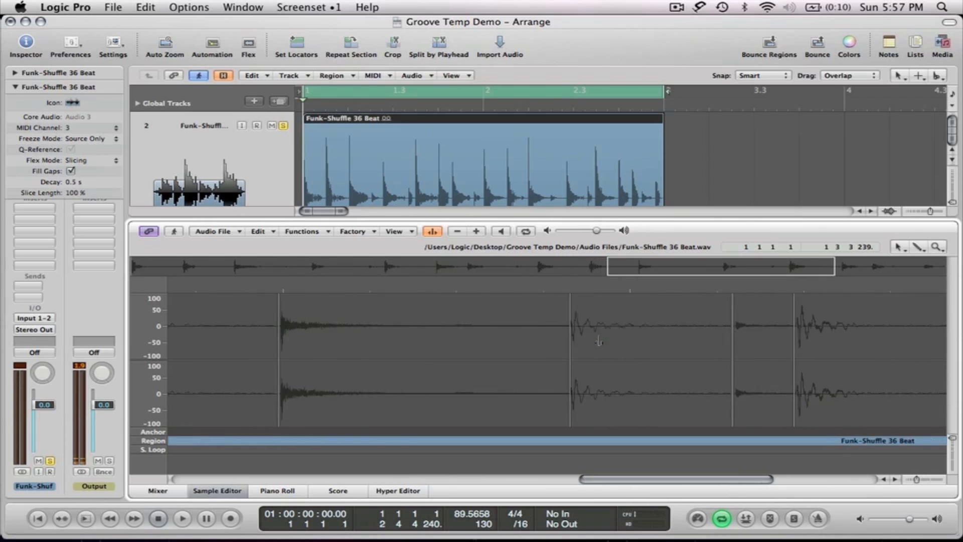
{"action": "scroll", "coordinate": [599, 341], "scroll_direction": "right", "scroll_amount": 7}
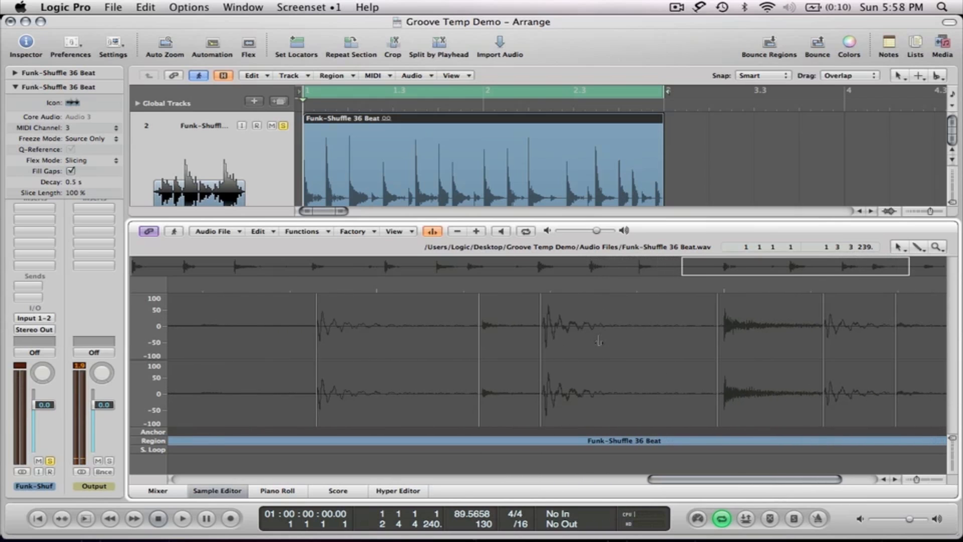
{"action": "scroll", "coordinate": [599, 341], "scroll_direction": "right", "scroll_amount": 2}
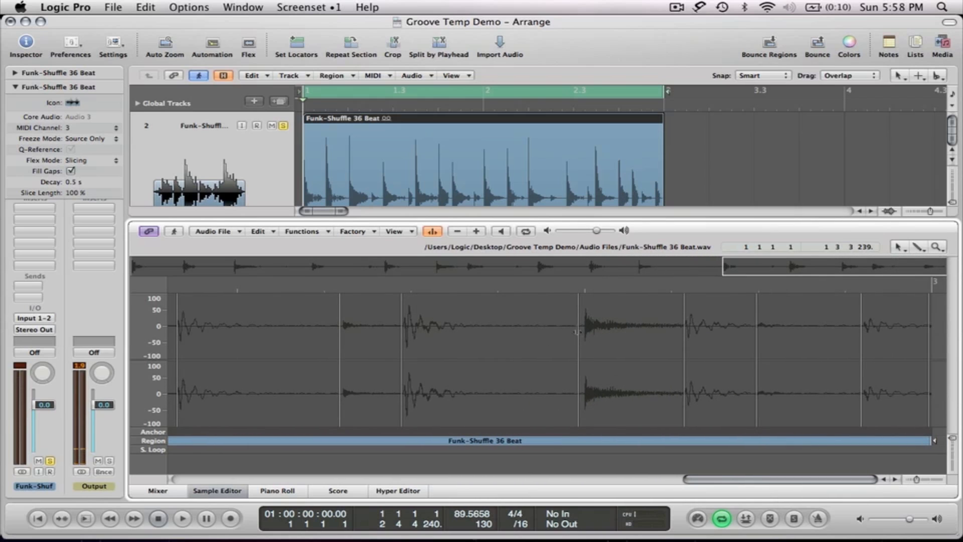
Zoom in and drag a transient marker exactly onto its drum hit's onset.
{"action": "left_click", "coordinate": [579, 327]}
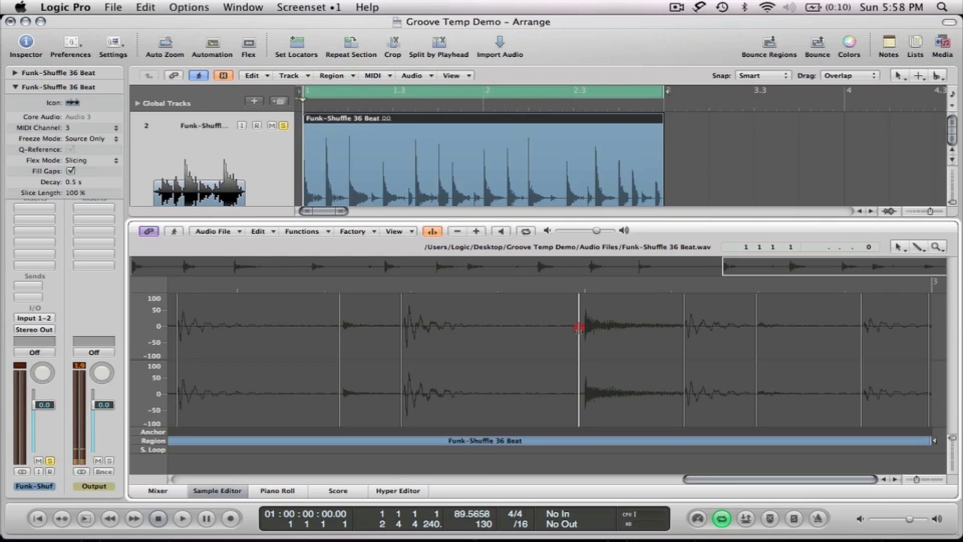
{"action": "left_click_drag", "start_coordinate": [578, 327], "coordinate": [583, 333]}
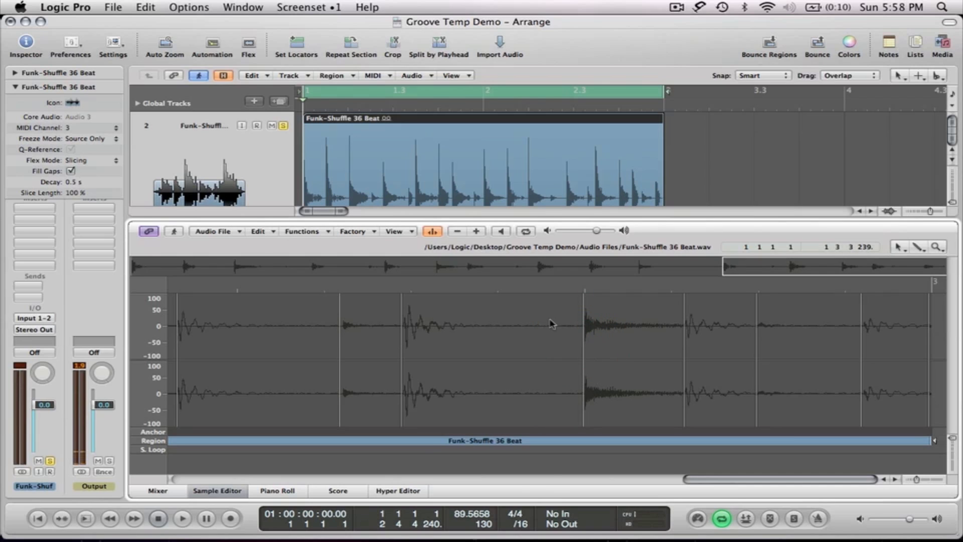
{"action": "left_click_drag", "start_coordinate": [548, 323], "coordinate": [637, 393]}
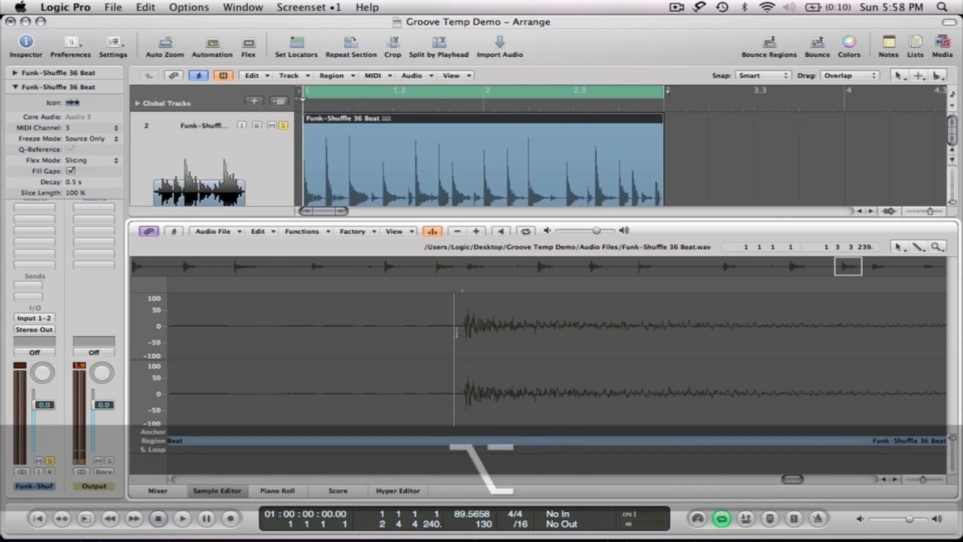
{"action": "mouse_move", "coordinate": [457, 299]}
{"action": "left_mouse_down"}
{"action": "mouse_move", "coordinate": [441, 294]}
{"action": "mouse_move", "coordinate": [462, 294]}
{"action": "left_mouse_up"}
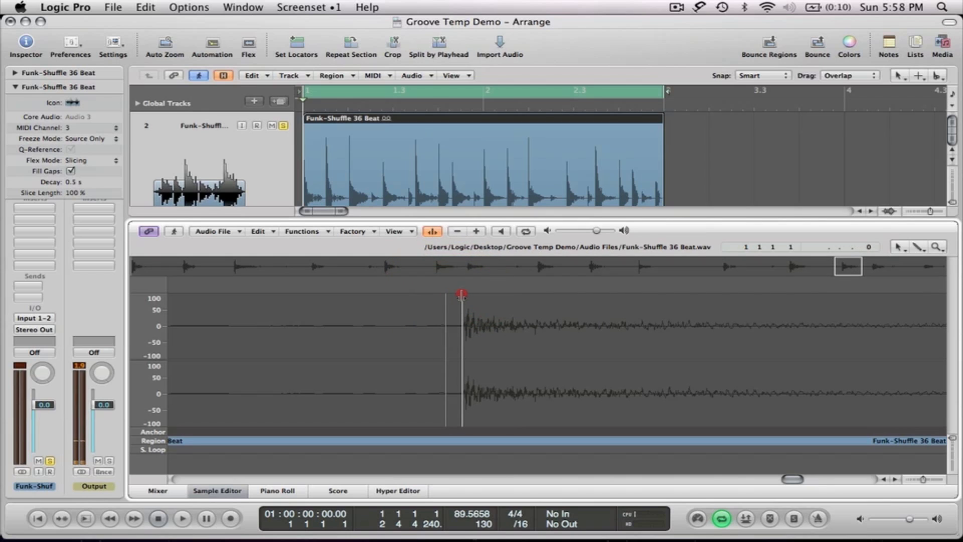
{"action": "left_click_drag", "start_coordinate": [461, 295], "coordinate": [462, 295]}
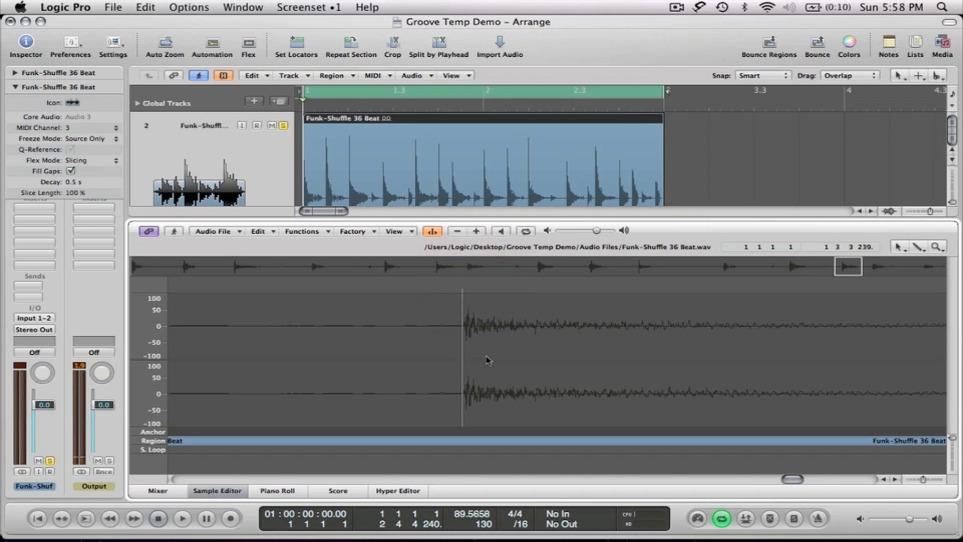
{"action": "scroll", "coordinate": [487, 360], "scroll_direction": "right", "scroll_amount": 5}
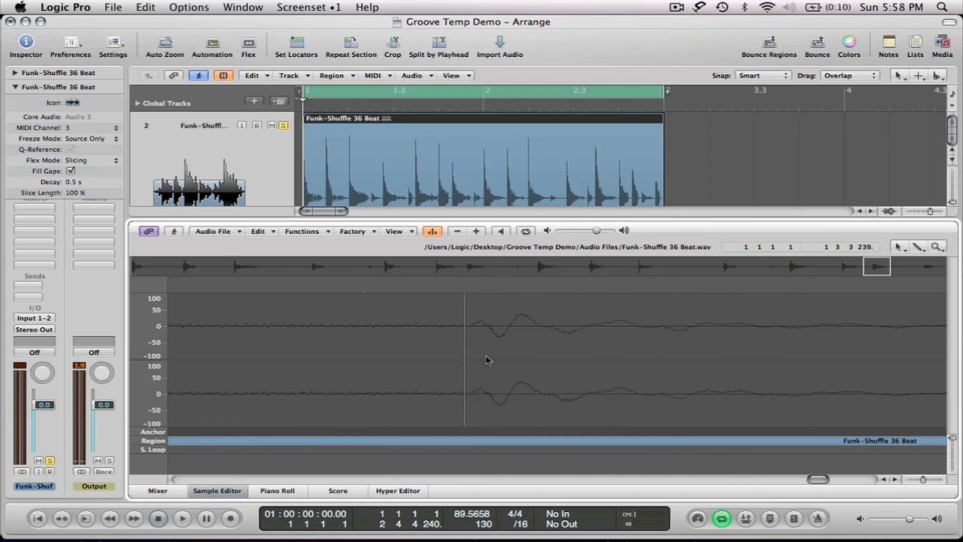
Zoom out and delete an extra transient marker from the waveform.
{"action": "key", "text": "ctrl+alt+Left"}
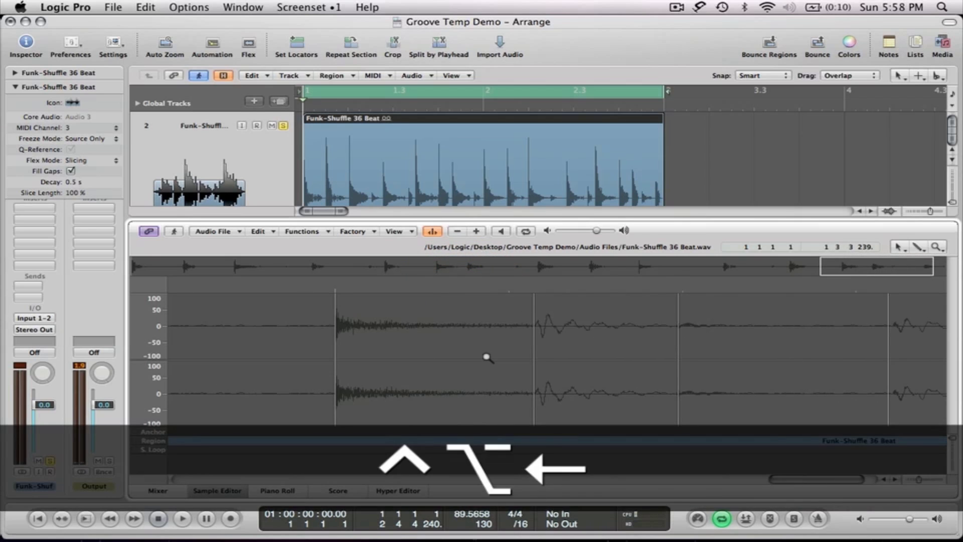
{"action": "key", "text": "ctrl+alt+Left"}
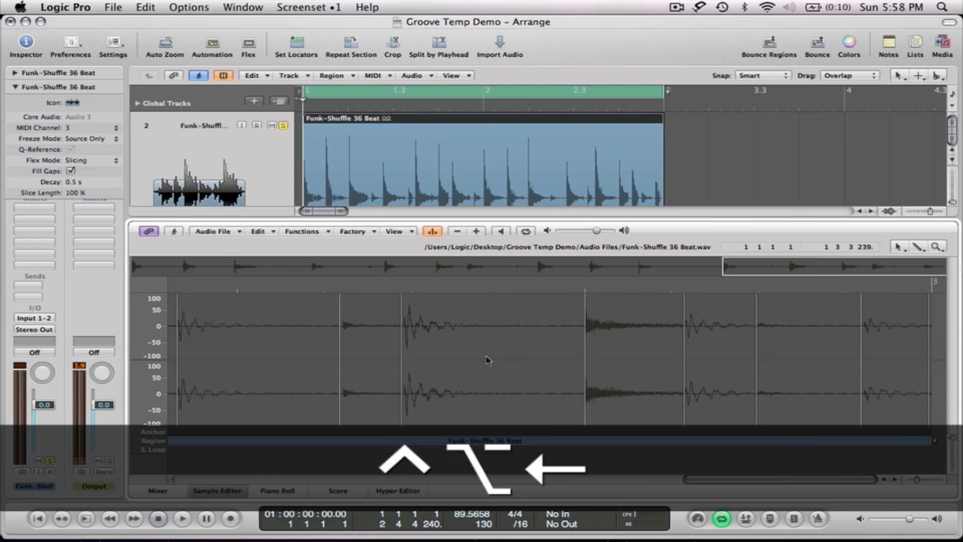
{"action": "double_click", "coordinate": [757, 299]}
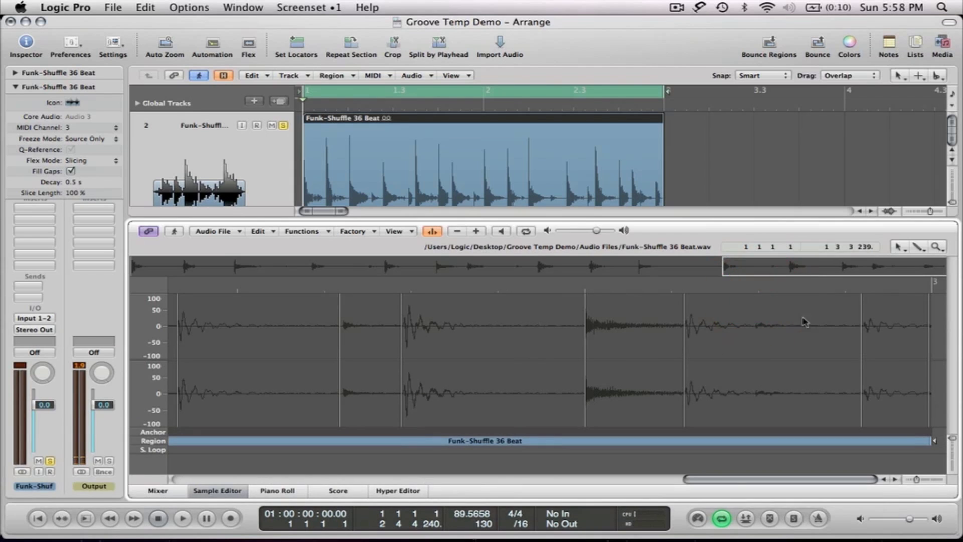
{"action": "scroll", "coordinate": [831, 327], "scroll_direction": "left", "scroll_amount": 3}
{"action": "scroll", "coordinate": [830, 327], "scroll_direction": "left", "scroll_amount": 15}
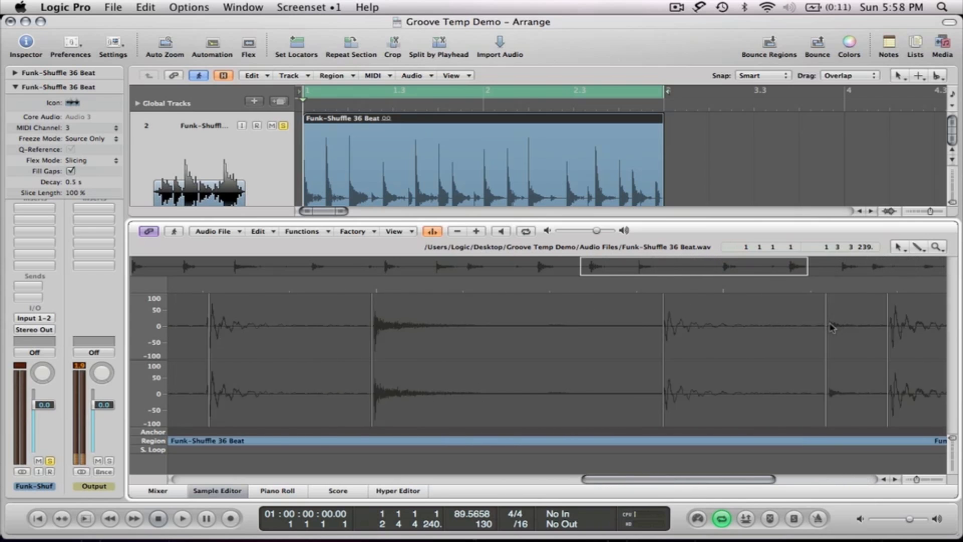
Prelisten to the whole region, then zoom in on individual hits near bar 2.
{"action": "key", "text": "ctrl+alt+Left"}
{"action": "key", "text": "ctrl+alt+Left"}
{"action": "key", "text": "ctrl+alt+Left"}
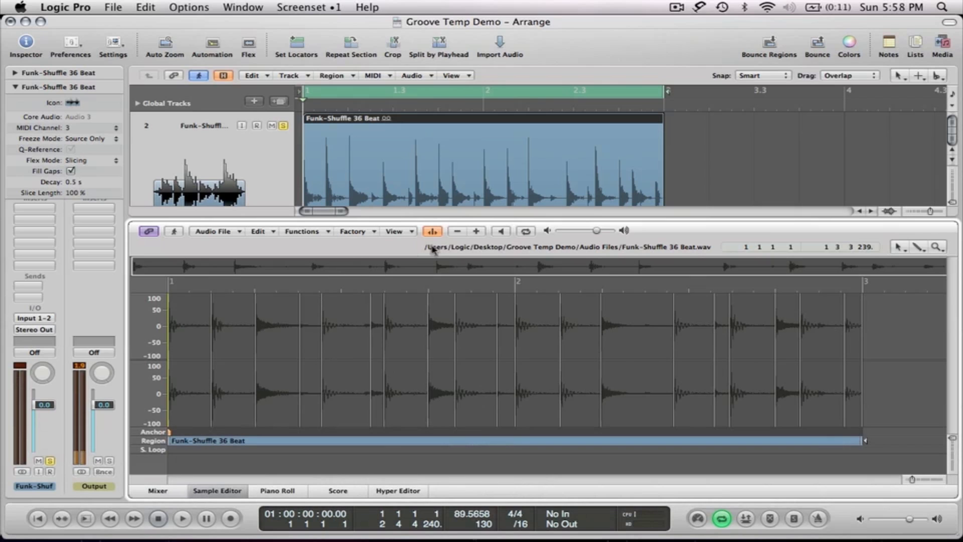
{"action": "left_click", "coordinate": [500, 231]}
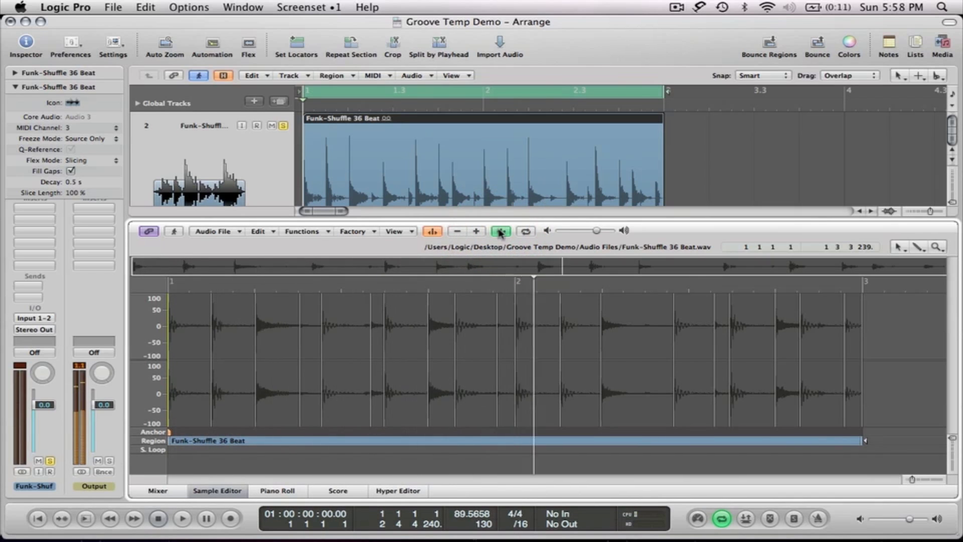
{"action": "left_click", "coordinate": [500, 231]}
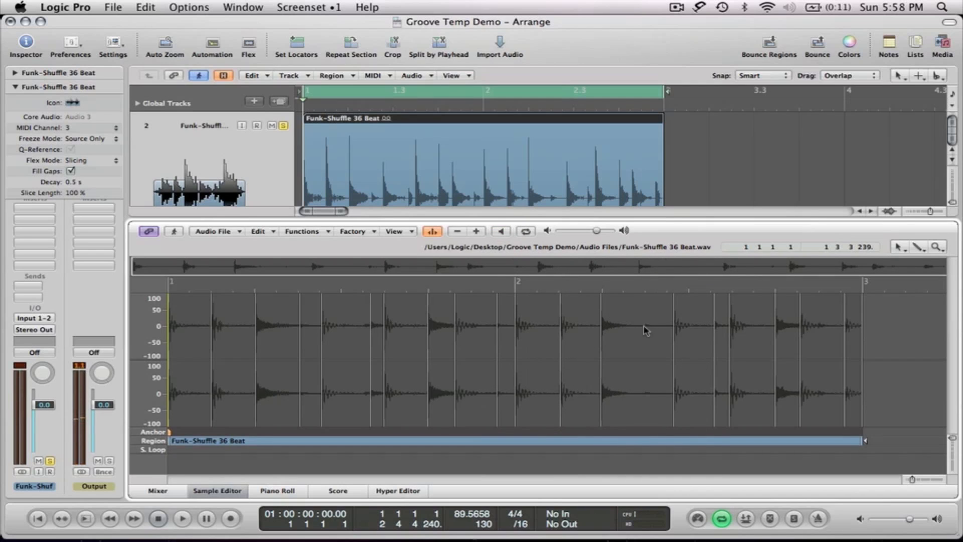
{"action": "key", "text": "ctrl+alt"}
{"action": "left_click_drag", "start_coordinate": [633, 324], "coordinate": [672, 392]}
{"action": "scroll", "coordinate": [670, 389], "scroll_direction": "right", "scroll_amount": 2}
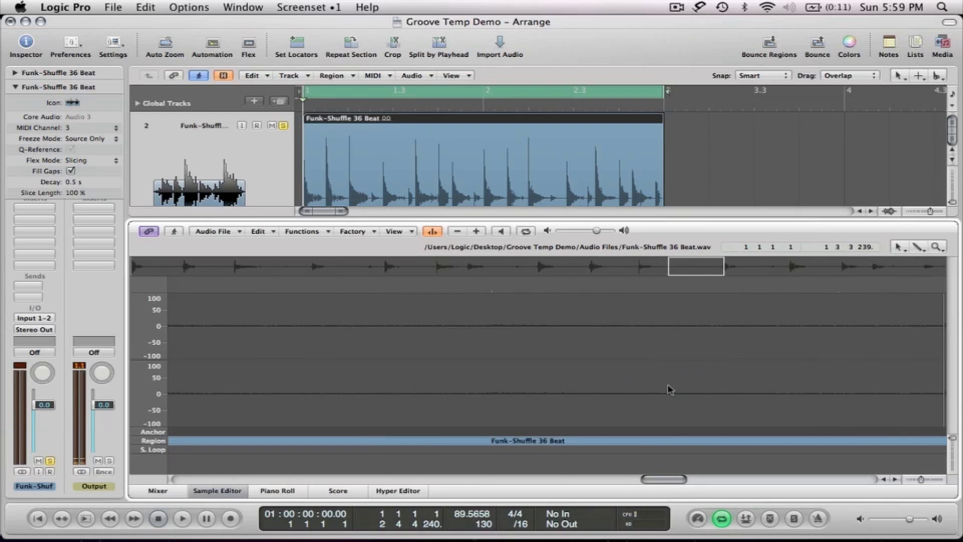
{"action": "scroll", "coordinate": [670, 389], "scroll_direction": "right", "scroll_amount": 10}
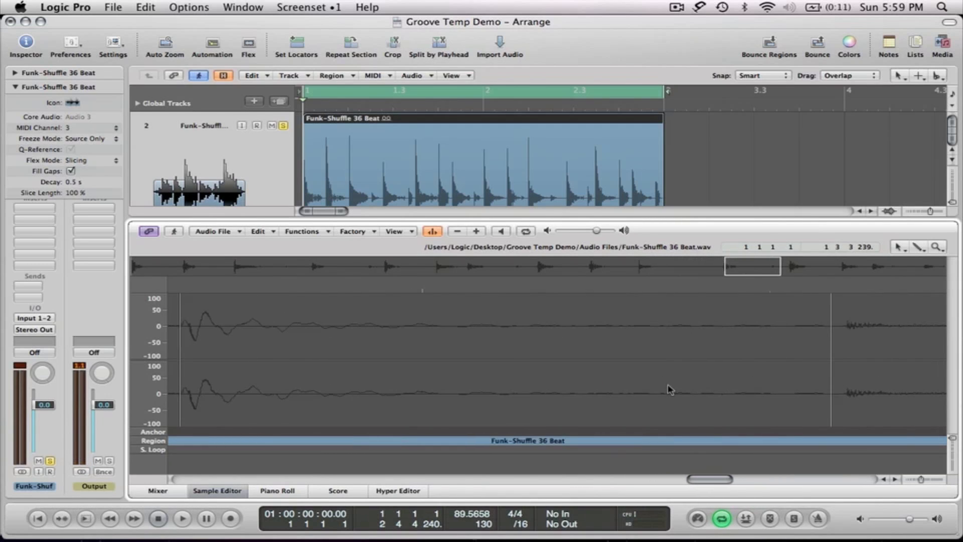
{"action": "key", "text": "ctrl+alt"}
{"action": "left_click", "coordinate": [669, 387], "text": "ctrl+alt"}
{"action": "key", "text": "ctrl+alt"}
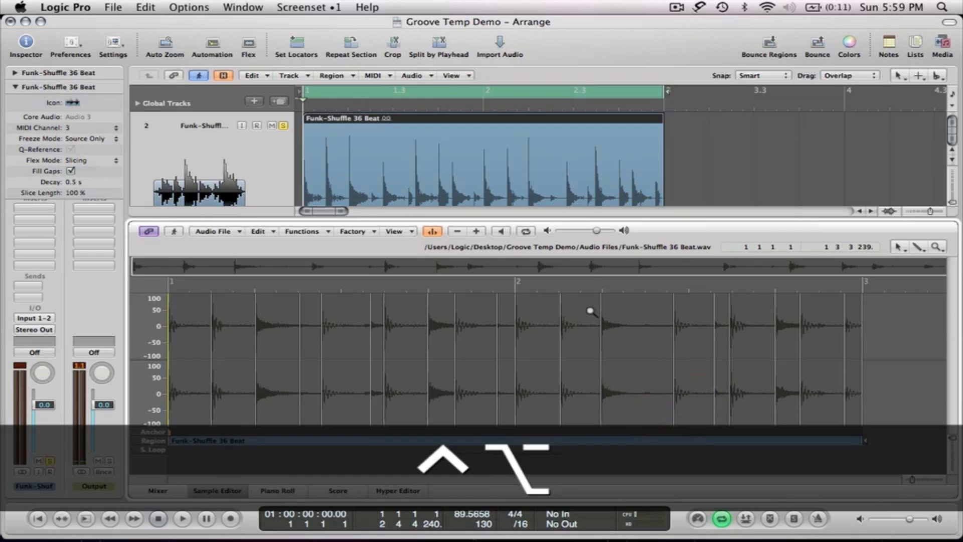
{"action": "left_click_drag", "start_coordinate": [590, 310], "coordinate": [693, 393]}
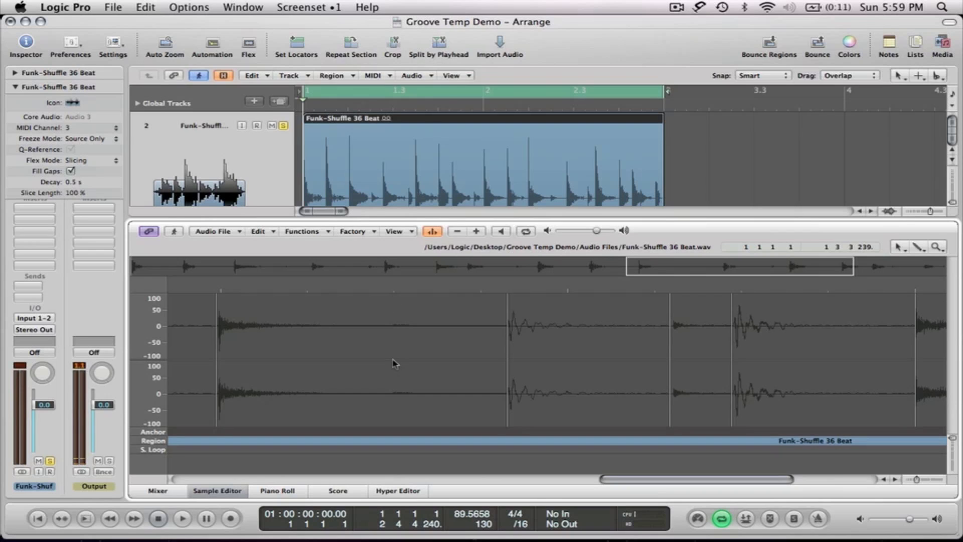
Command-click to add a transient marker, align it with the hit's attack, then zoom out to the whole region.
{"action": "key", "text": "super"}
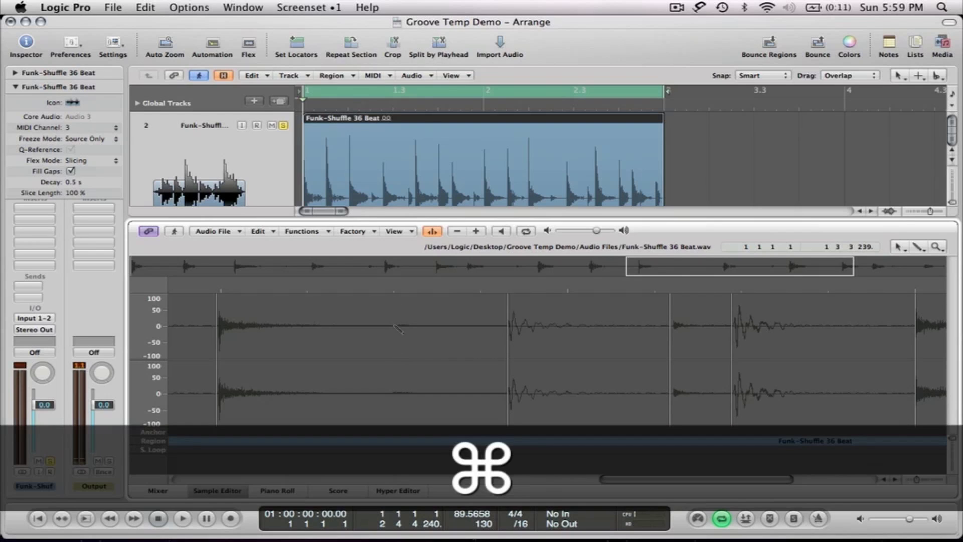
{"action": "left_click", "coordinate": [394, 327], "text": "super"}
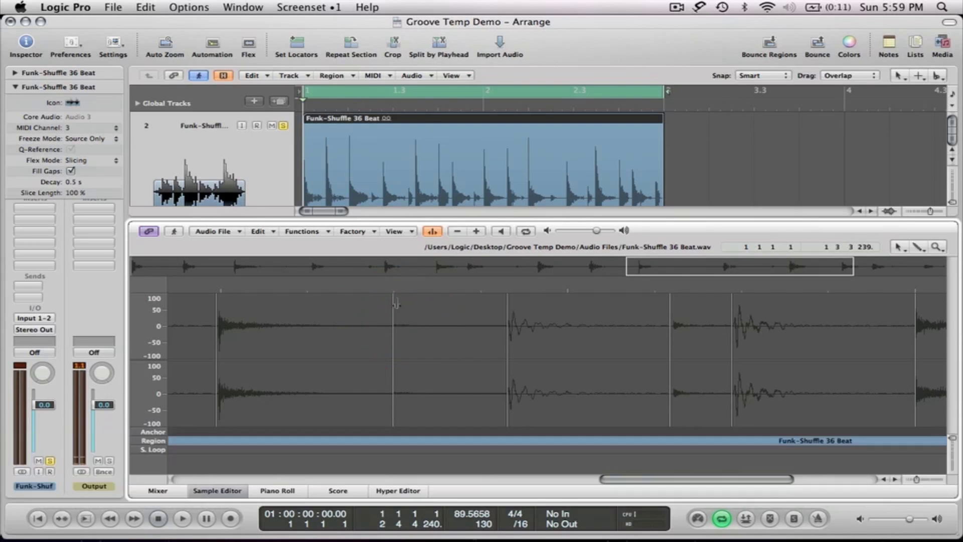
{"action": "scroll", "coordinate": [523, 338], "scroll_direction": "right", "scroll_amount": 5}
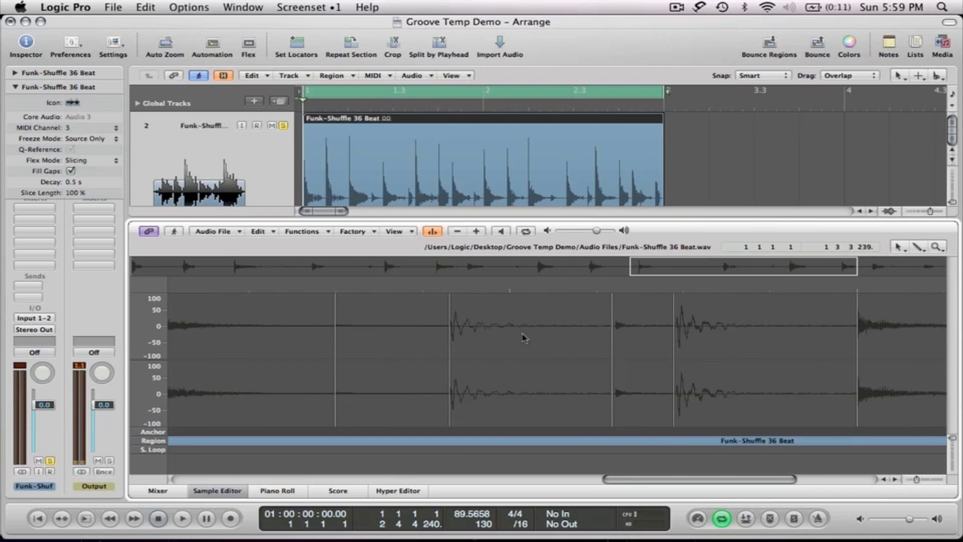
{"action": "key", "text": "ctrl+alt"}
{"action": "left_click_drag", "start_coordinate": [500, 312], "coordinate": [578, 394]}
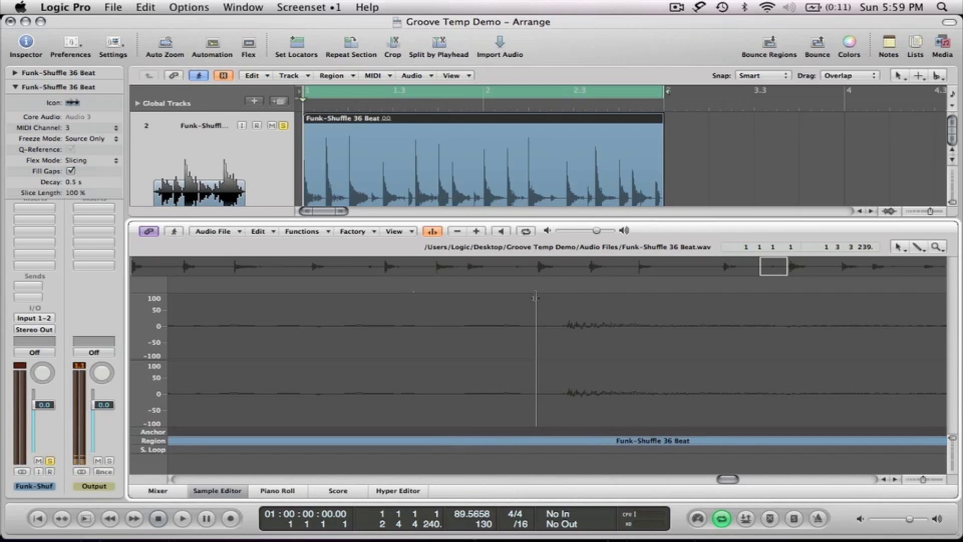
{"action": "left_click_drag", "start_coordinate": [535, 298], "coordinate": [562, 296]}
{"action": "key", "text": "ctrl+alt"}
{"action": "left_click", "coordinate": [398, 343], "text": "ctrl+alt"}
{"action": "left_click", "coordinate": [398, 339], "text": "ctrl+alt"}
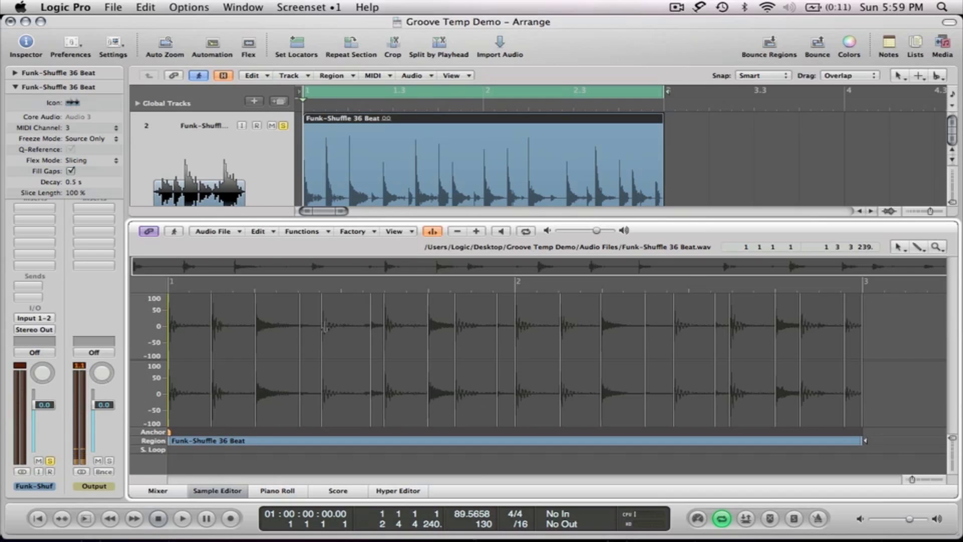
Close the Sample Editor with W and expand the Funk-Shuffle region's parameters, showing Quantize off (3840).
{"action": "key", "text": "w"}
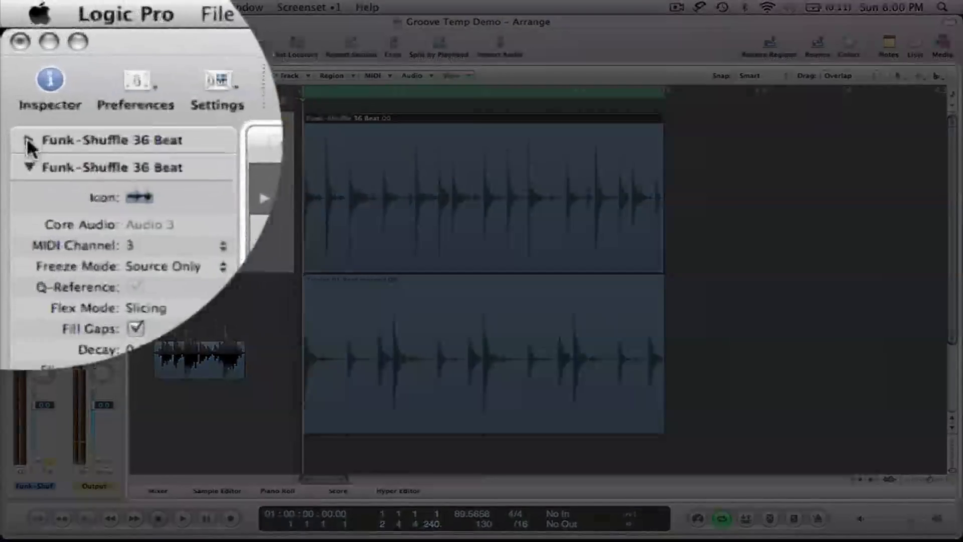
{"action": "left_click", "coordinate": [15, 73]}
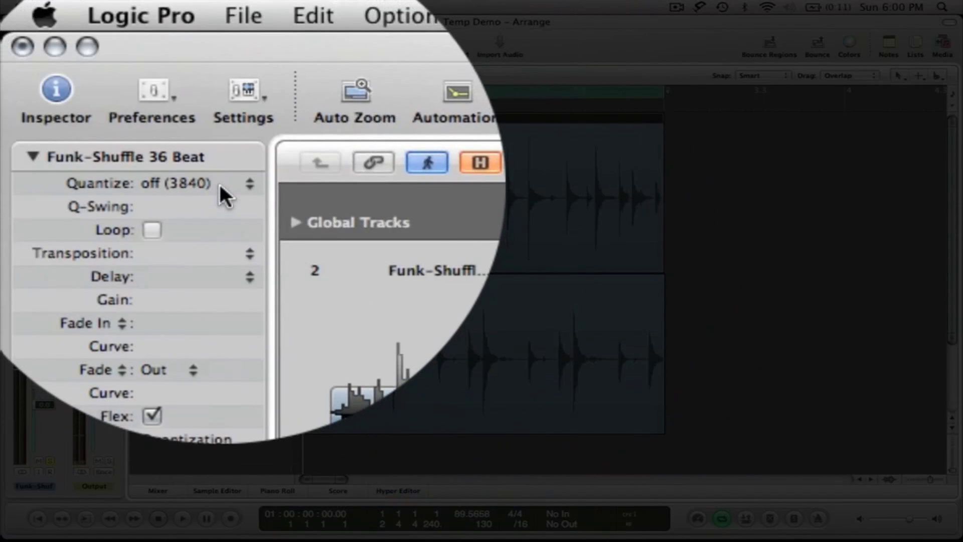
Choose Make Groove Template from the Quantize pop-up and confirm Funk-Shuffle 36 Beat is listed.
{"action": "left_click", "coordinate": [221, 182]}
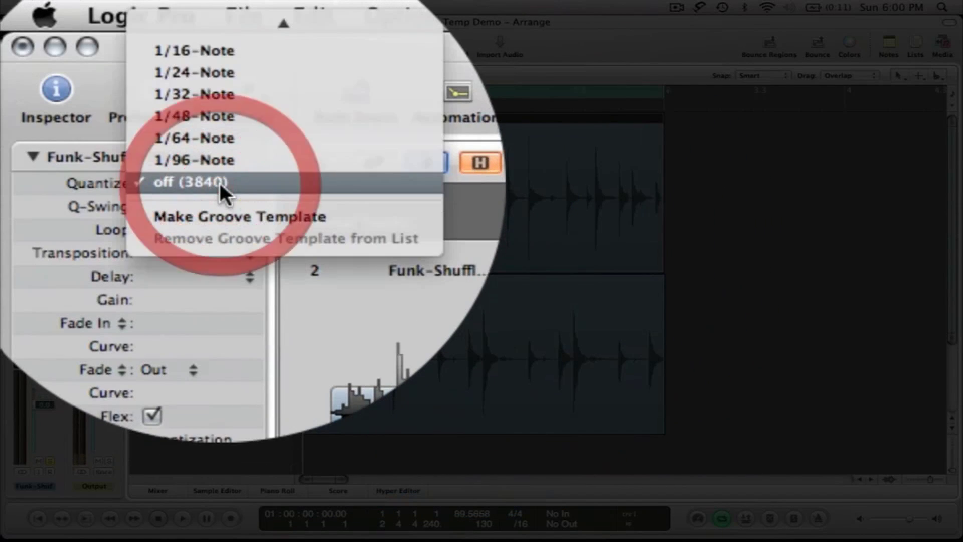
{"action": "left_click", "coordinate": [230, 220]}
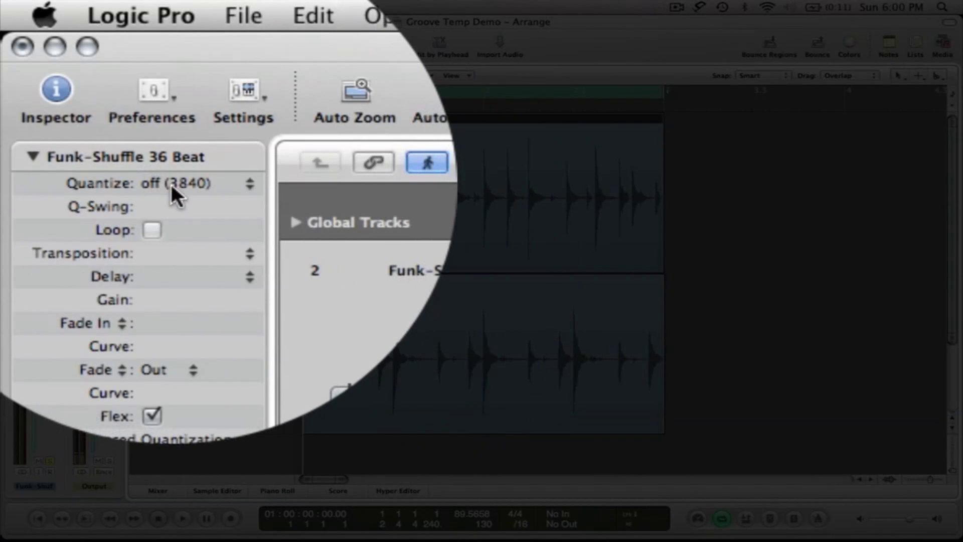
{"action": "left_click", "coordinate": [170, 185]}
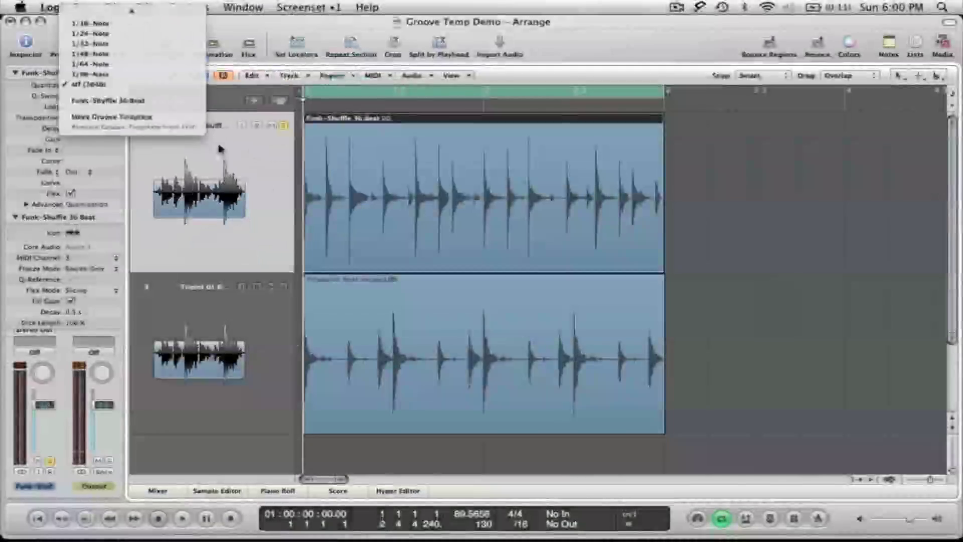
{"action": "left_click", "coordinate": [463, 314]}
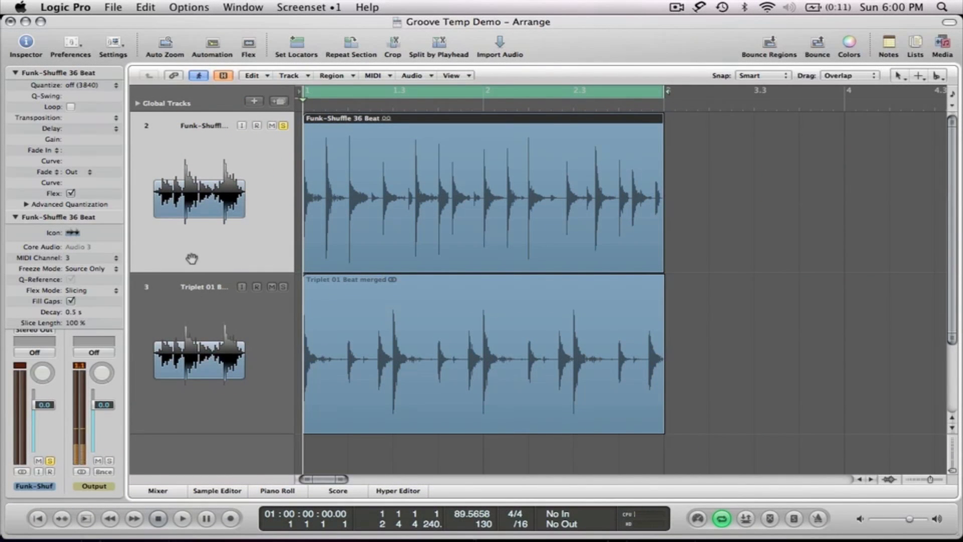
Solo the Triplet 01 Beat track instead of Funk-Shuffle and set its flex mode to Slicing.
{"action": "left_click", "coordinate": [199, 298]}
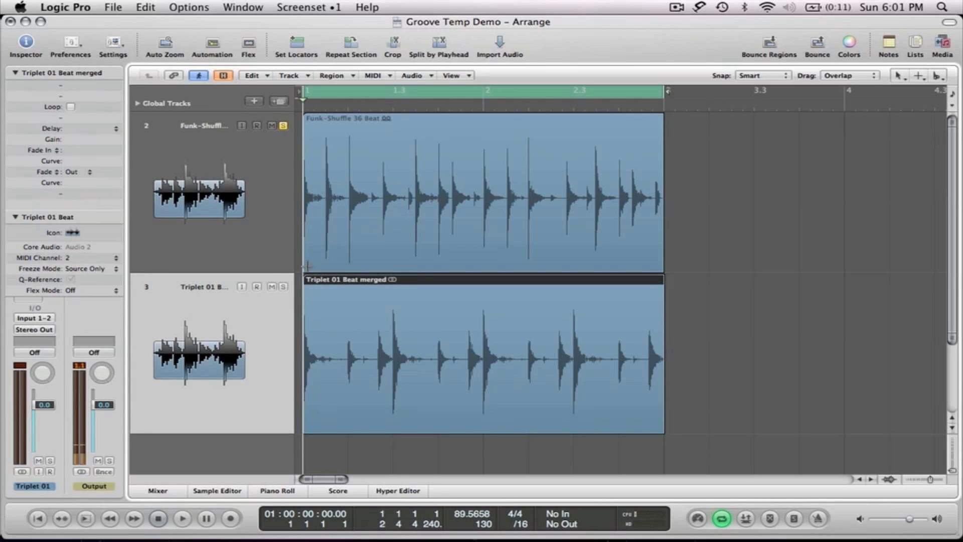
{"action": "left_click", "coordinate": [284, 287]}
{"action": "left_click", "coordinate": [283, 125]}
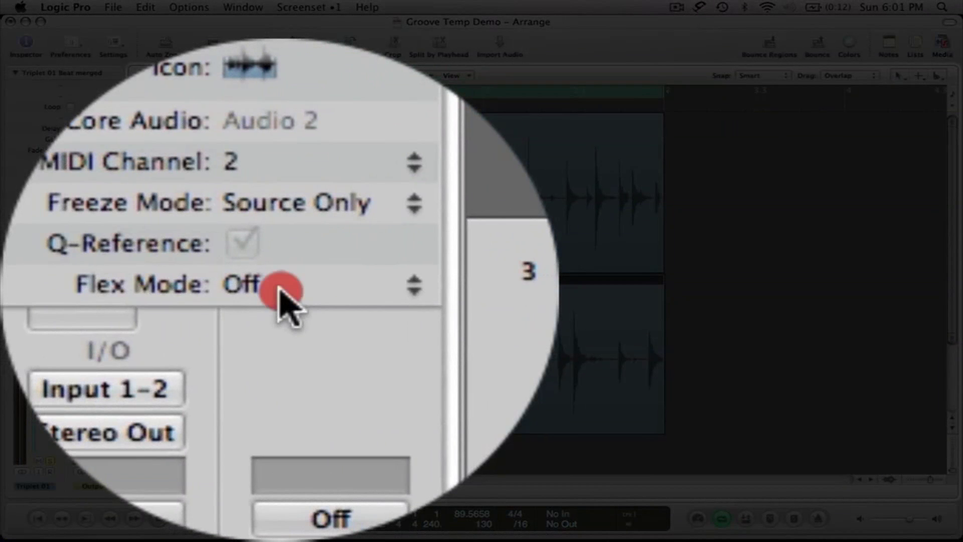
{"action": "left_click", "coordinate": [280, 290]}
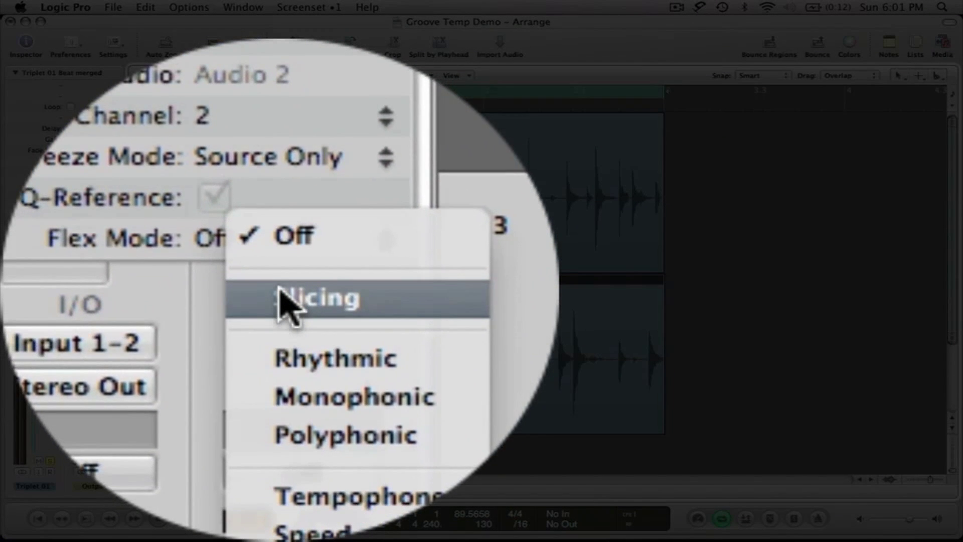
{"action": "left_click", "coordinate": [280, 293]}
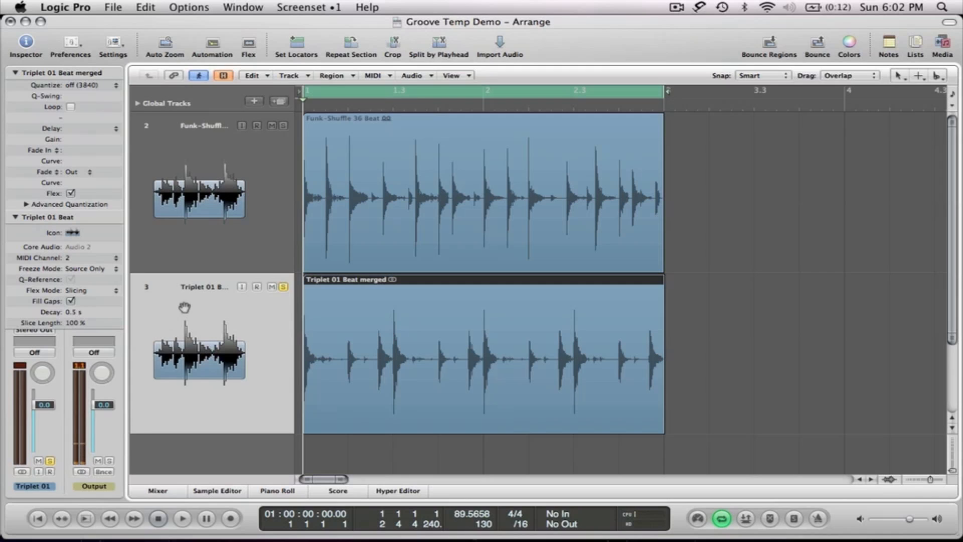
Open the Triplet 01 Beat merged region in an enlarged Sample Editor showing transient markers.
{"action": "left_click", "coordinate": [251, 217]}
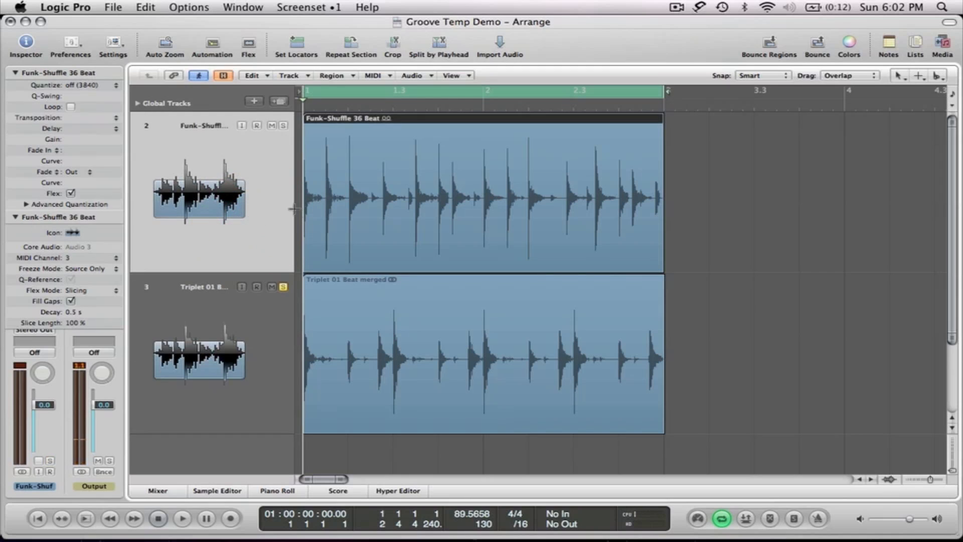
{"action": "left_click", "coordinate": [256, 333]}
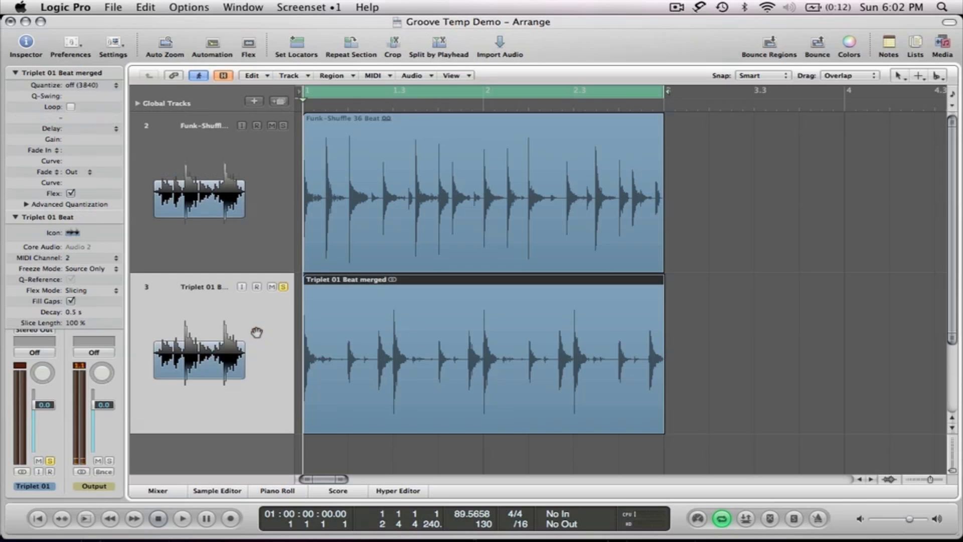
{"action": "double_click", "coordinate": [393, 295]}
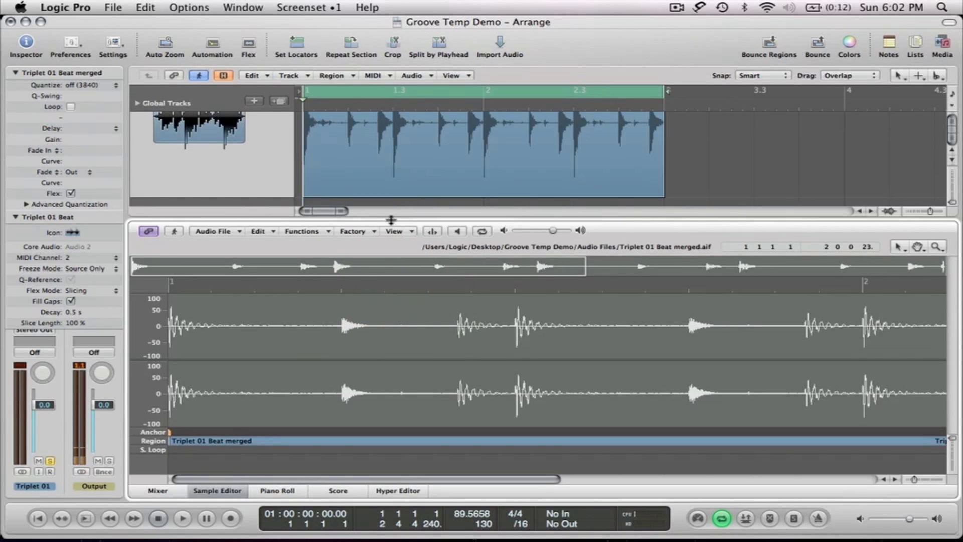
{"action": "left_click_drag", "start_coordinate": [391, 215], "coordinate": [386, 166]}
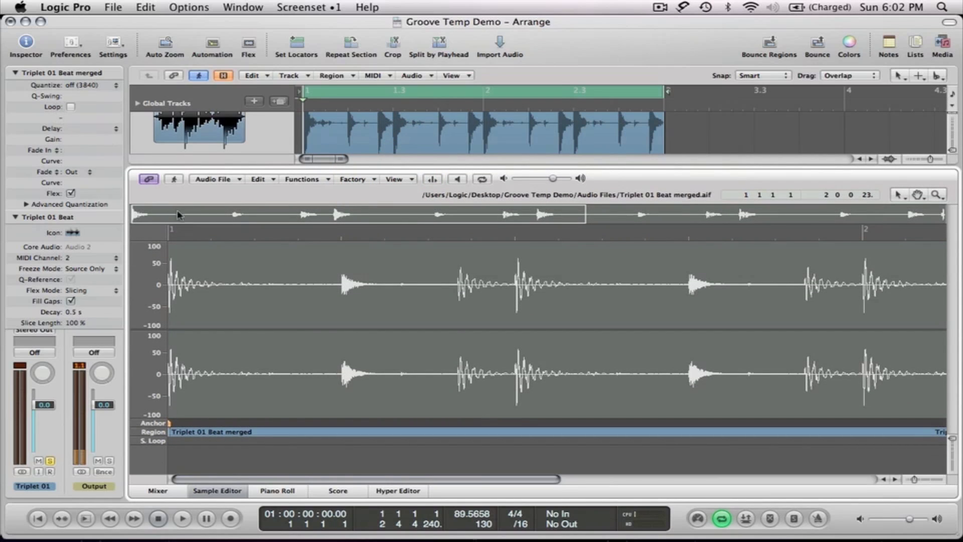
{"action": "left_click", "coordinate": [433, 180]}
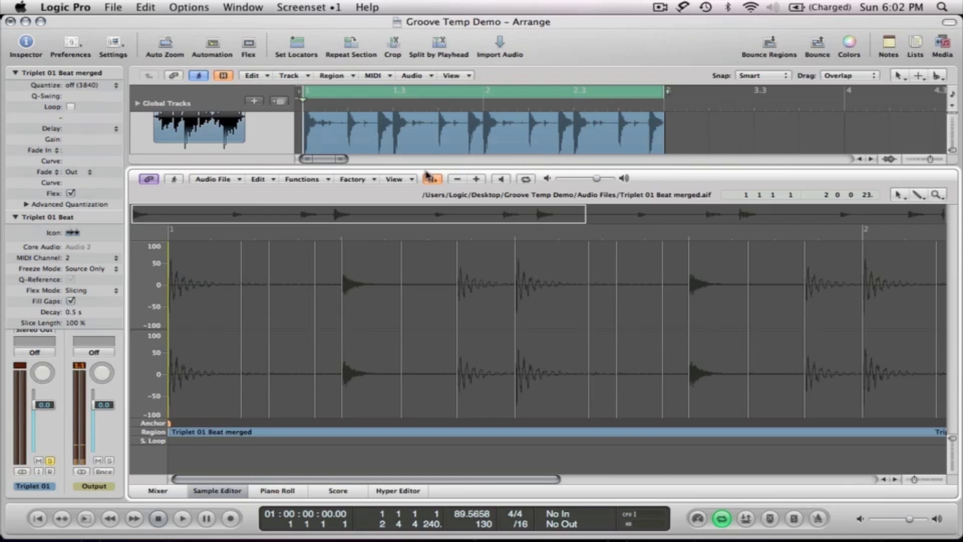
Prelisten to the Triplet 01 Beat merged audio in the Sample Editor.
{"action": "left_click", "coordinate": [499, 179]}
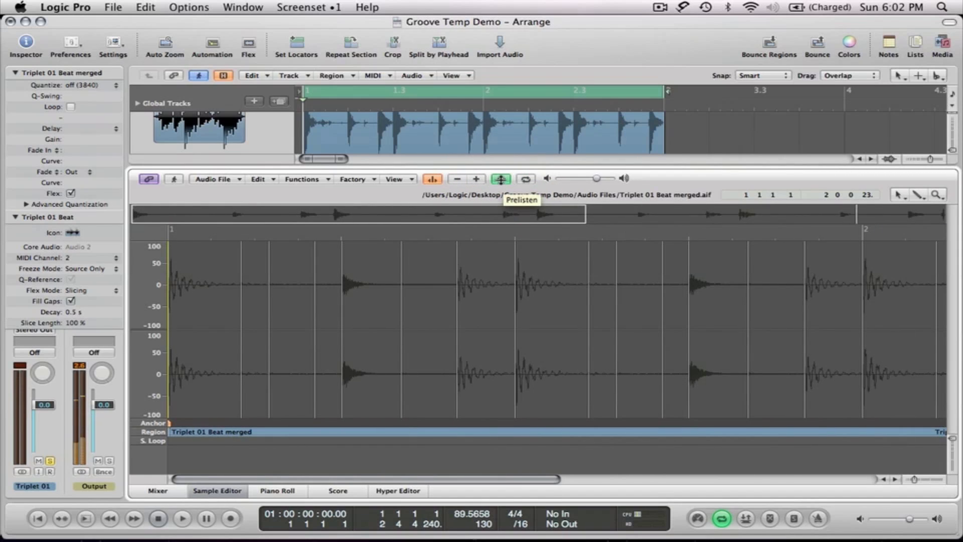
{"action": "left_click", "coordinate": [500, 179]}
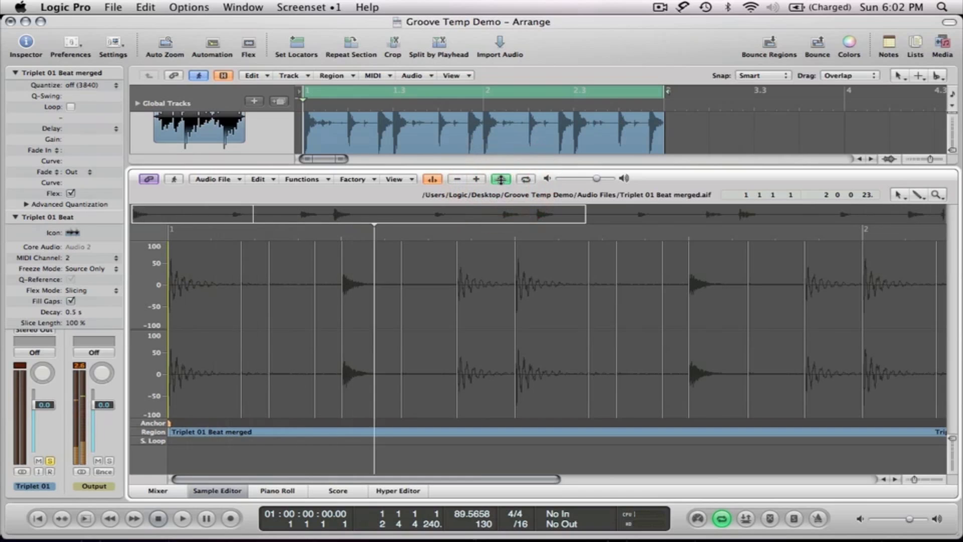
{"action": "left_click", "coordinate": [500, 179]}
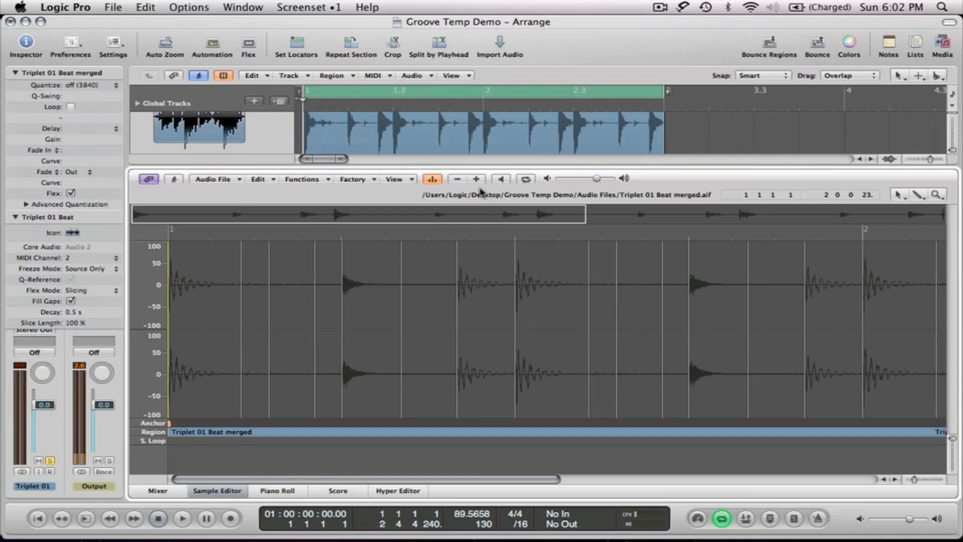
Remove the false transient markers from two gaps between drum hits.
{"action": "left_click_drag", "start_coordinate": [229, 257], "coordinate": [328, 268]}
{"action": "left_click", "coordinate": [458, 180]}
{"action": "left_click", "coordinate": [458, 180]}
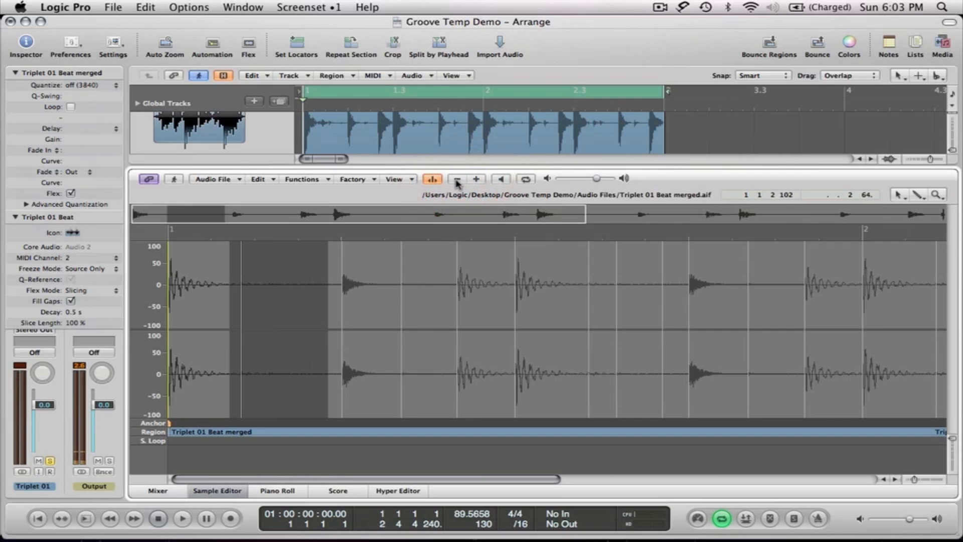
{"action": "left_click", "coordinate": [456, 179]}
{"action": "left_click", "coordinate": [456, 179]}
{"action": "left_click", "coordinate": [388, 263]}
{"action": "left_click_drag", "start_coordinate": [389, 266], "coordinate": [420, 273]}
{"action": "left_click", "coordinate": [456, 179]}
{"action": "left_click", "coordinate": [457, 179]}
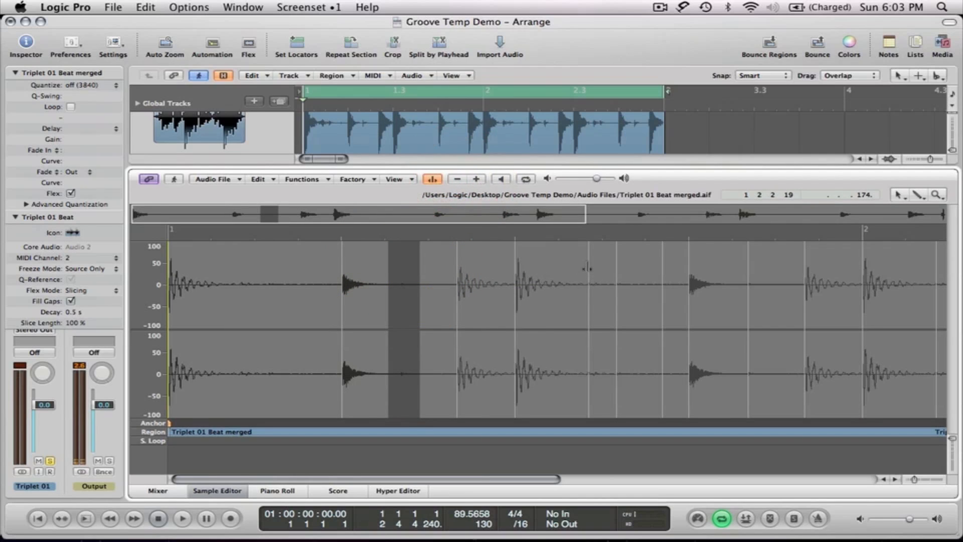
Move one transient marker onto its hit and delete the unneeded markers.
{"action": "left_click_drag", "start_coordinate": [587, 268], "coordinate": [615, 271]}
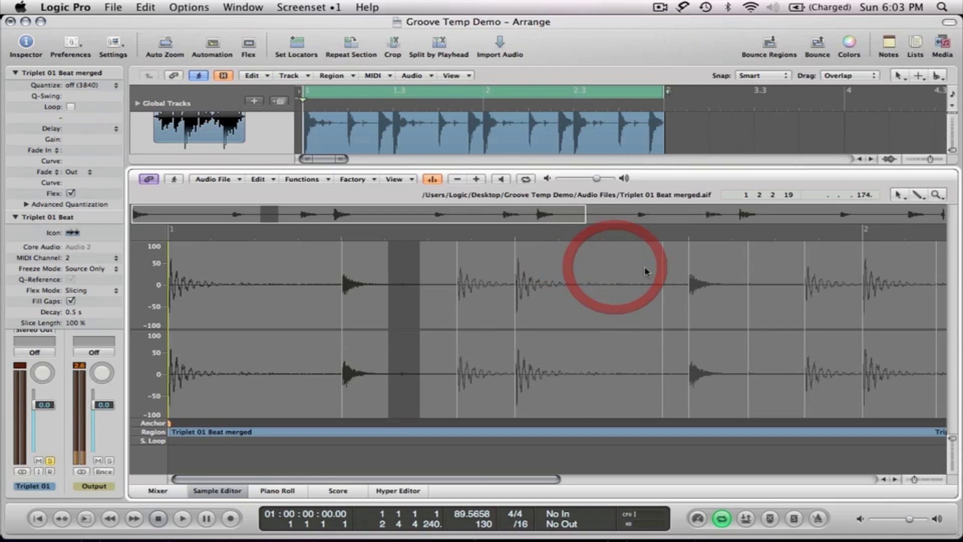
{"action": "double_click", "coordinate": [661, 267]}
{"action": "scroll", "coordinate": [661, 273], "scroll_direction": "right", "scroll_amount": 3}
{"action": "scroll", "coordinate": [662, 273], "scroll_direction": "right", "scroll_amount": 2}
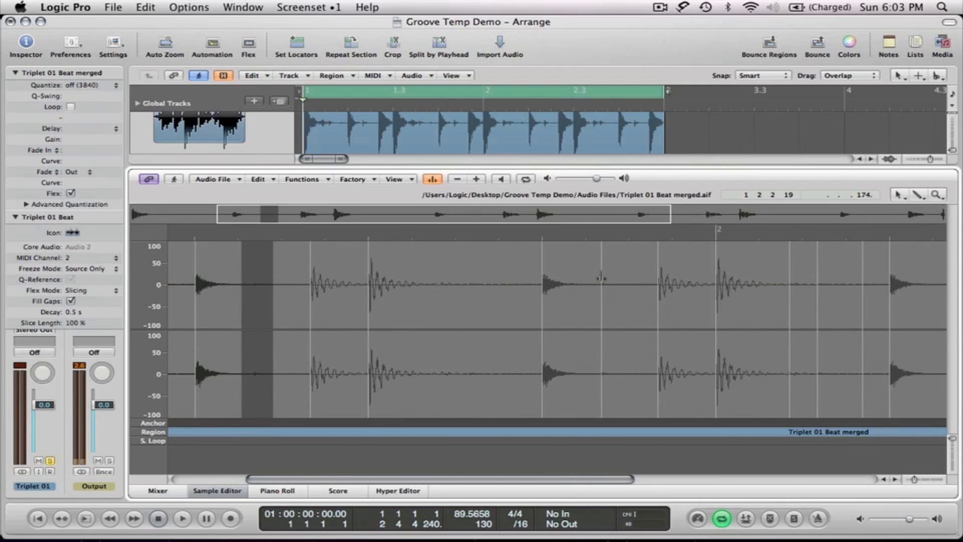
{"action": "scroll", "coordinate": [601, 278], "scroll_direction": "right", "scroll_amount": 6}
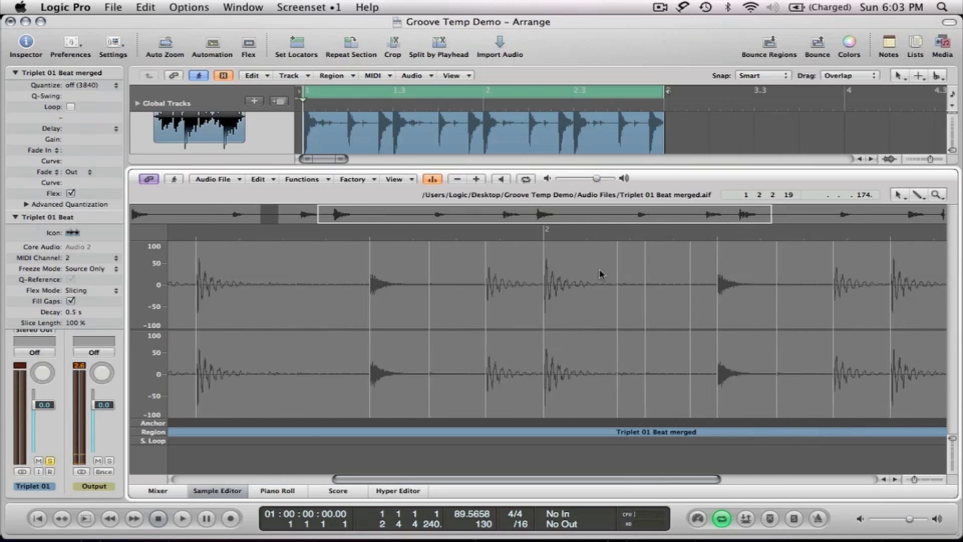
Select a section of the audio and prelisten to check the transients.
{"action": "left_click", "coordinate": [602, 261]}
{"action": "left_click_drag", "start_coordinate": [602, 260], "coordinate": [700, 265]}
{"action": "left_click", "coordinate": [456, 181]}
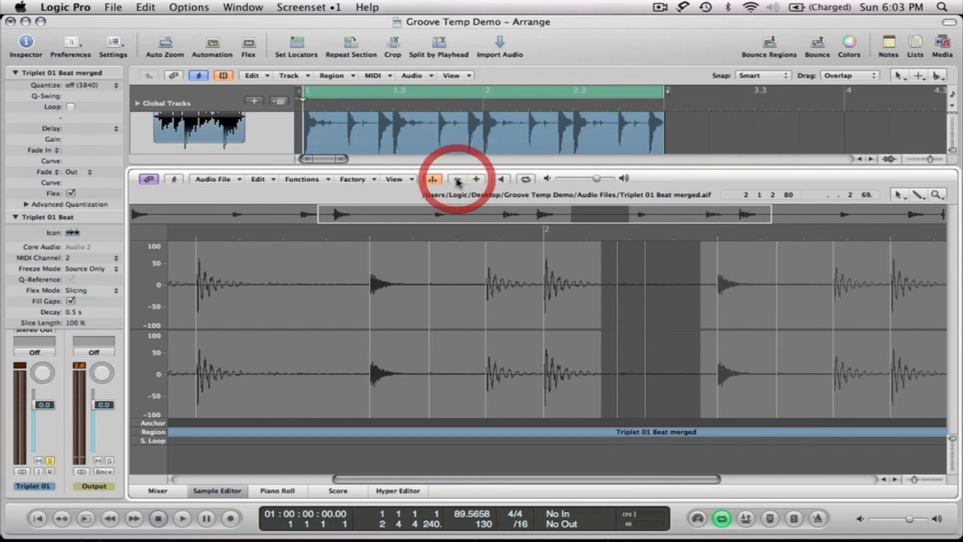
{"action": "left_click", "coordinate": [457, 181]}
{"action": "left_click", "coordinate": [457, 181]}
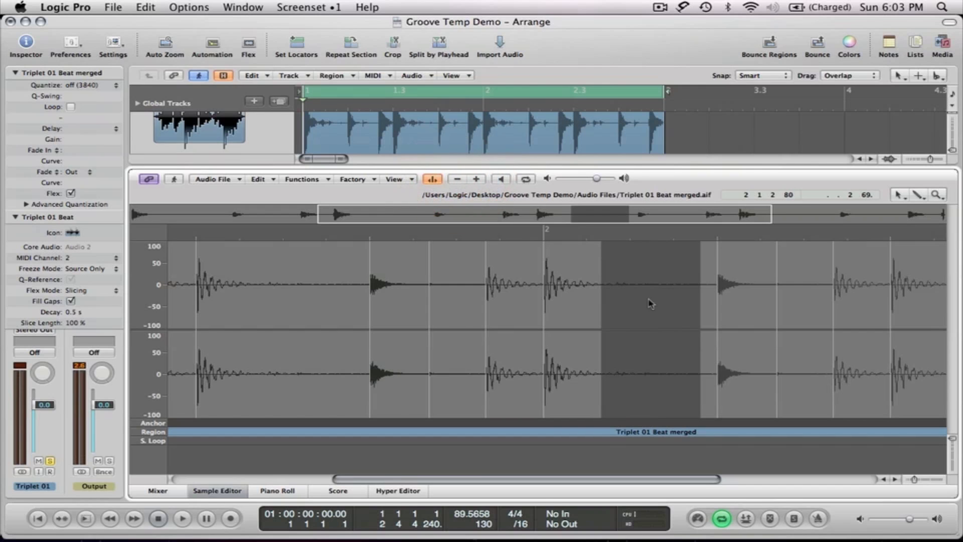
{"action": "scroll", "coordinate": [648, 303], "scroll_direction": "right", "scroll_amount": 5}
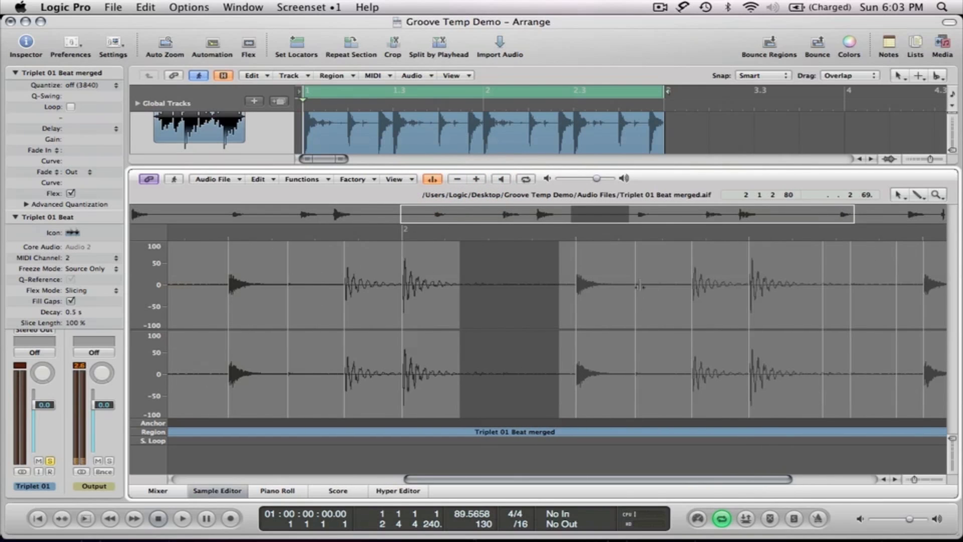
{"action": "scroll", "coordinate": [666, 288], "scroll_direction": "right", "scroll_amount": 6}
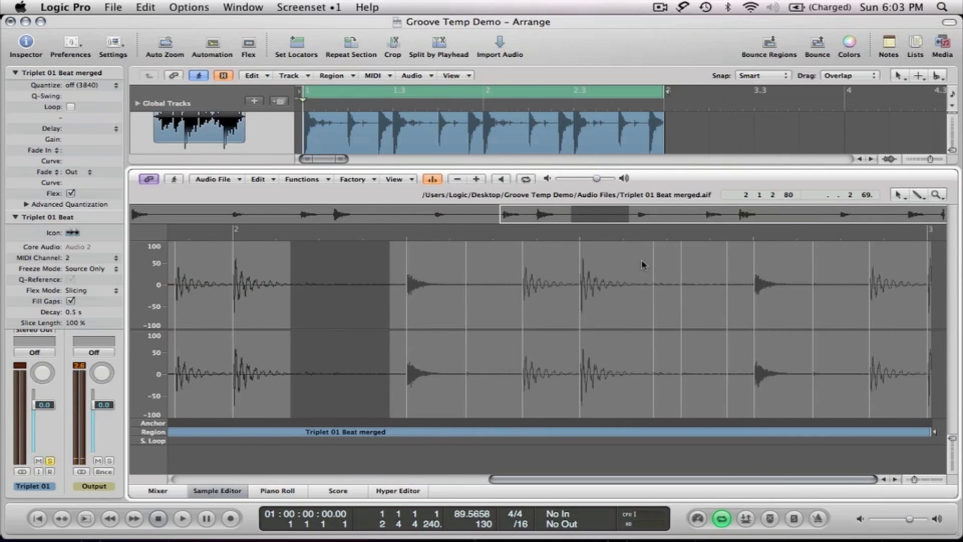
Prelisten to another section, then to the entire audio file.
{"action": "left_click_drag", "start_coordinate": [642, 260], "coordinate": [738, 277]}
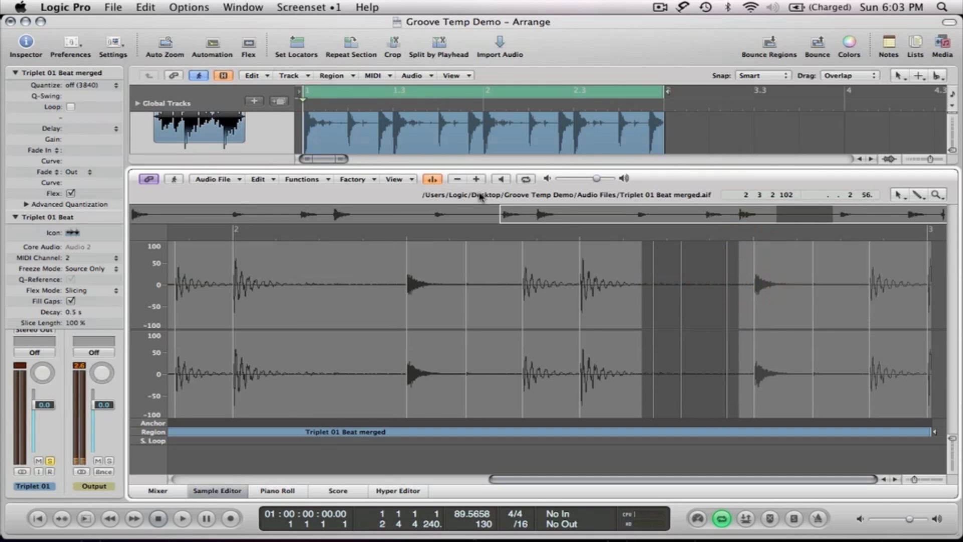
{"action": "left_click", "coordinate": [456, 181]}
{"action": "left_click", "coordinate": [456, 181]}
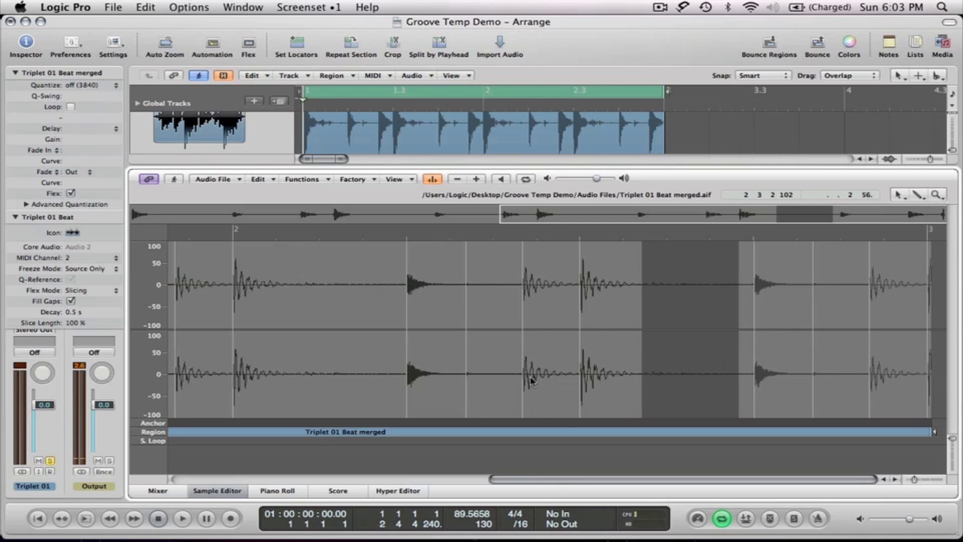
{"action": "left_click", "coordinate": [548, 256]}
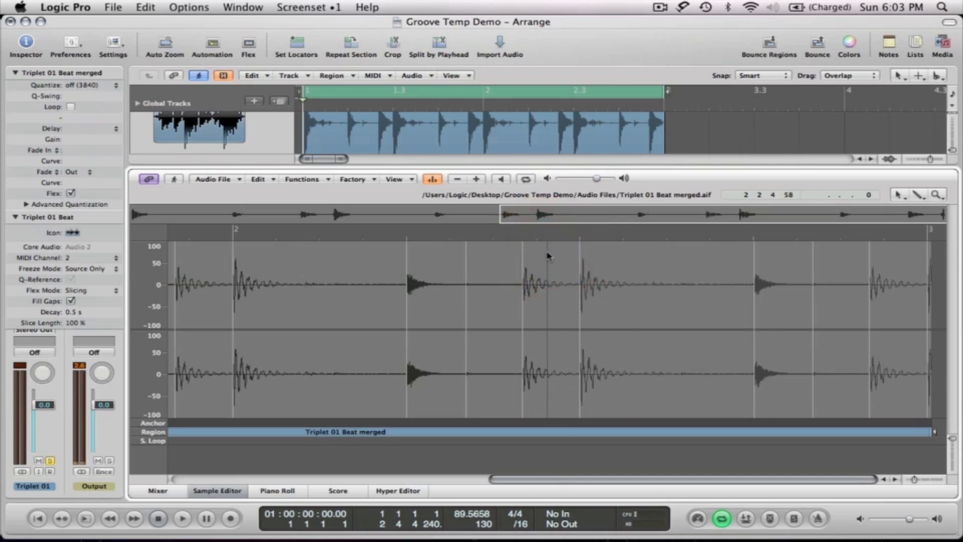
{"action": "left_click", "coordinate": [502, 180]}
{"action": "key", "text": "super+a"}
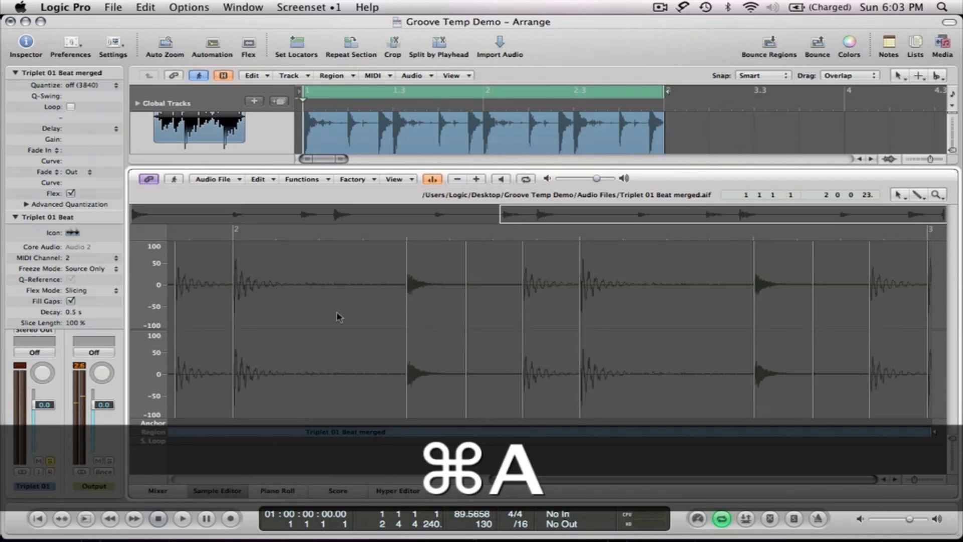
{"action": "left_click", "coordinate": [498, 179]}
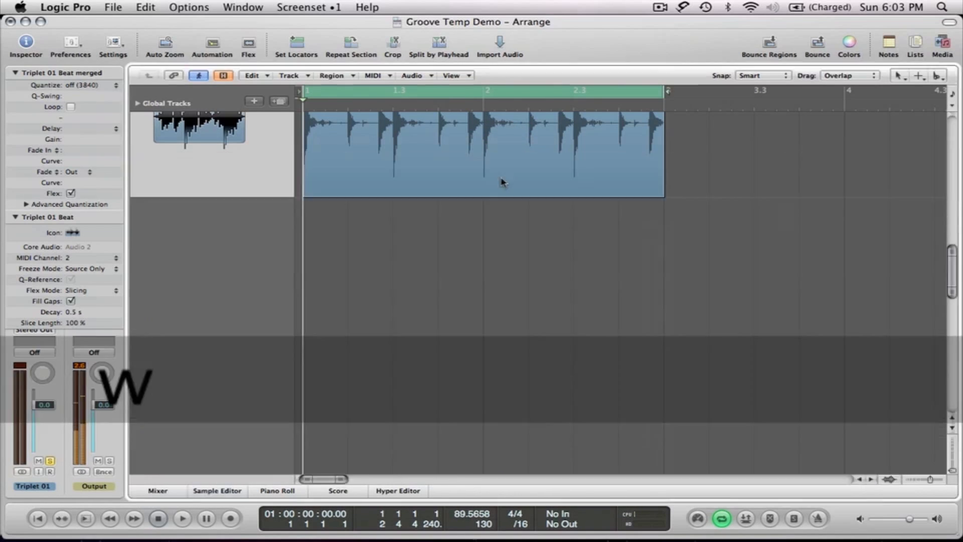
{"action": "key", "text": "w"}
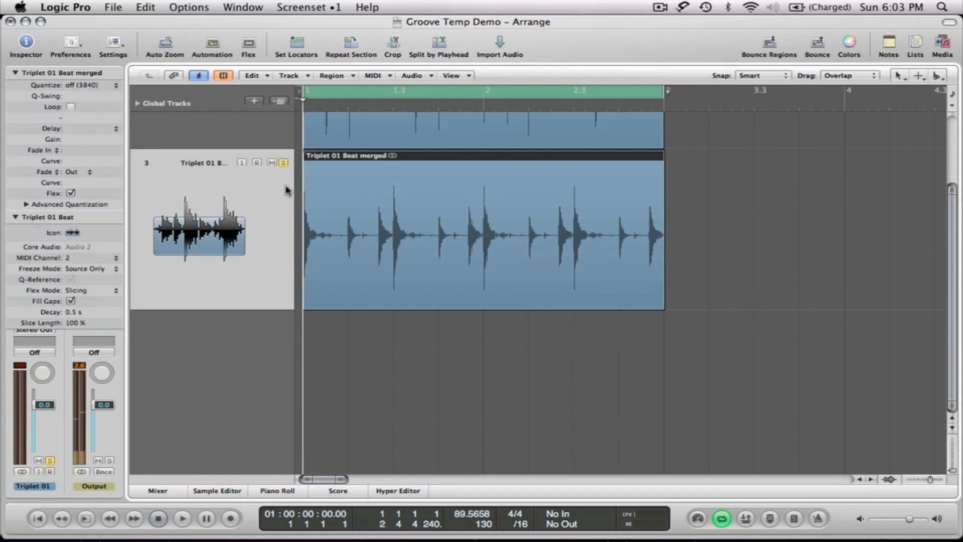
{"action": "scroll", "coordinate": [277, 191], "scroll_direction": "up", "scroll_amount": 5}
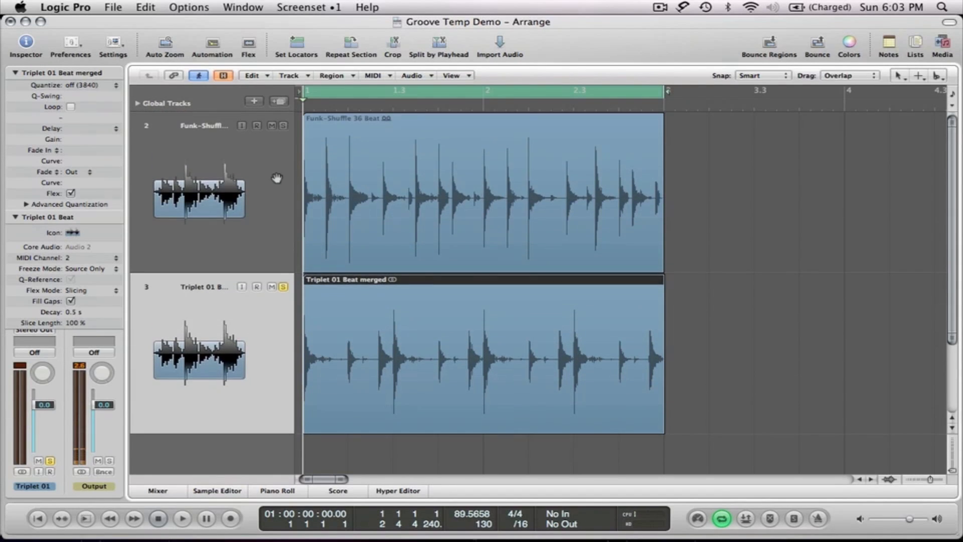
{"action": "left_click", "coordinate": [276, 178]}
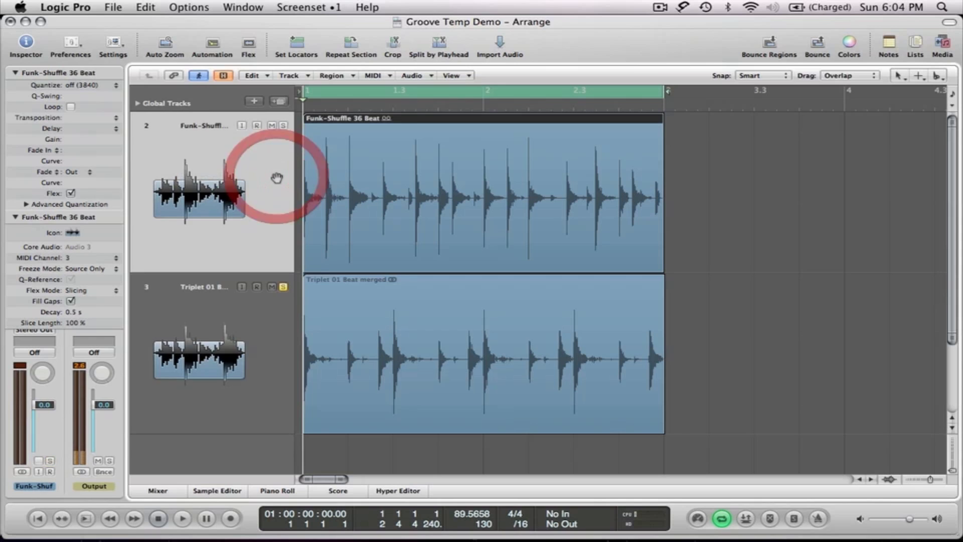
{"action": "left_click", "coordinate": [268, 322]}
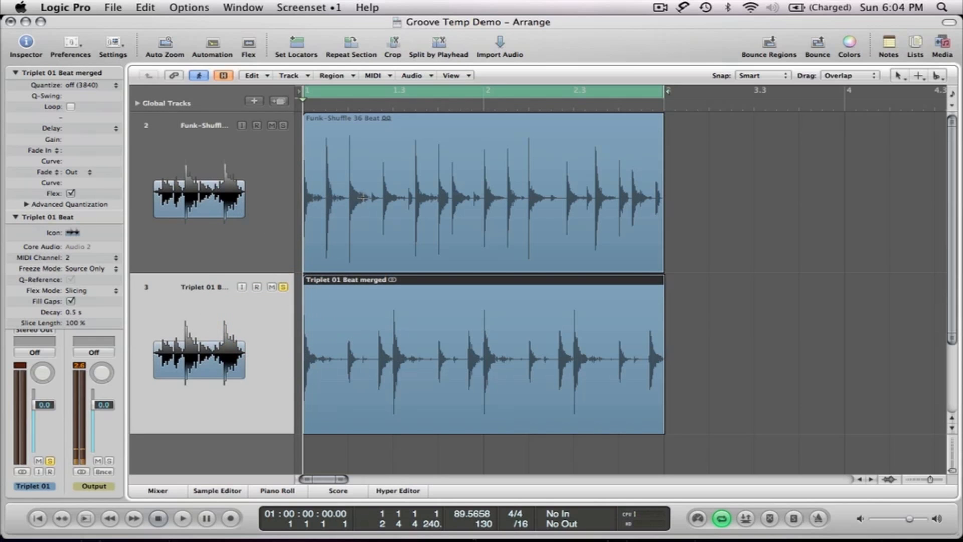
{"action": "left_click", "coordinate": [288, 212]}
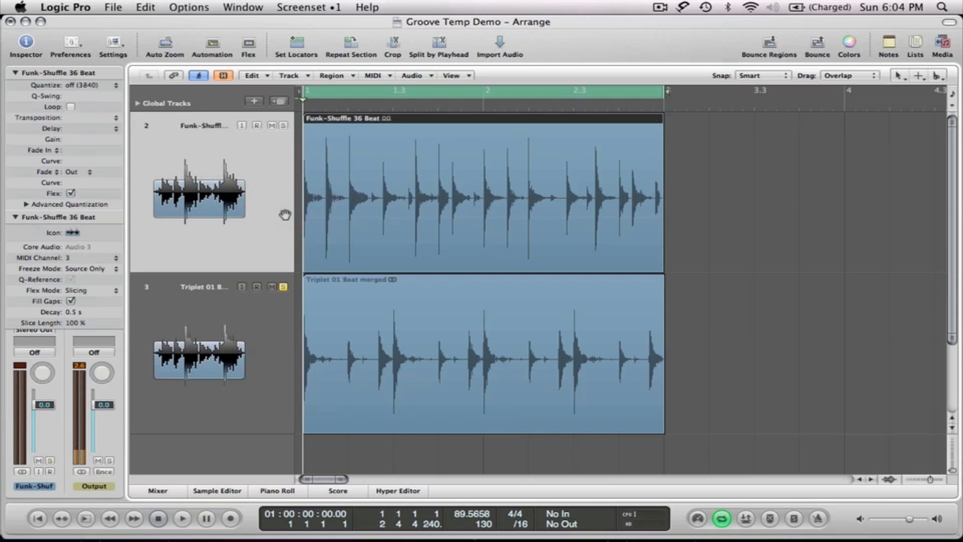
{"action": "left_click", "coordinate": [273, 327]}
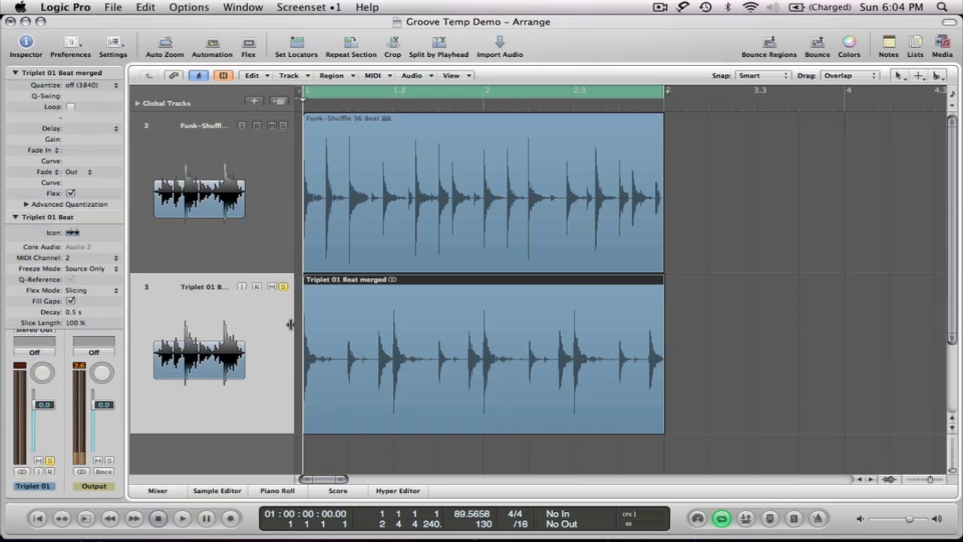
{"action": "key", "text": "space"}
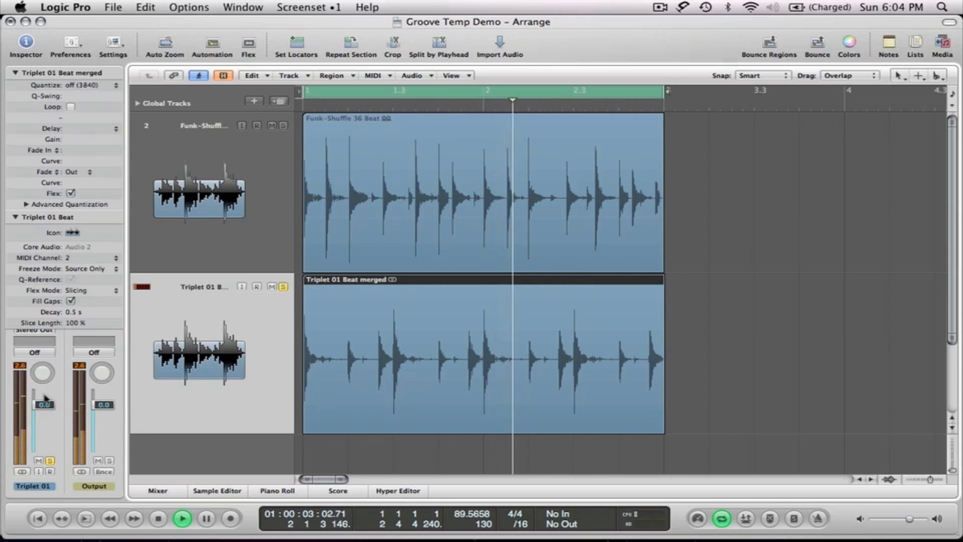
Lower the triplet track volume slightly and quantize its region to the Funk-Shuffle 36 Beat groove.
{"action": "left_click_drag", "start_coordinate": [35, 404], "coordinate": [42, 431]}
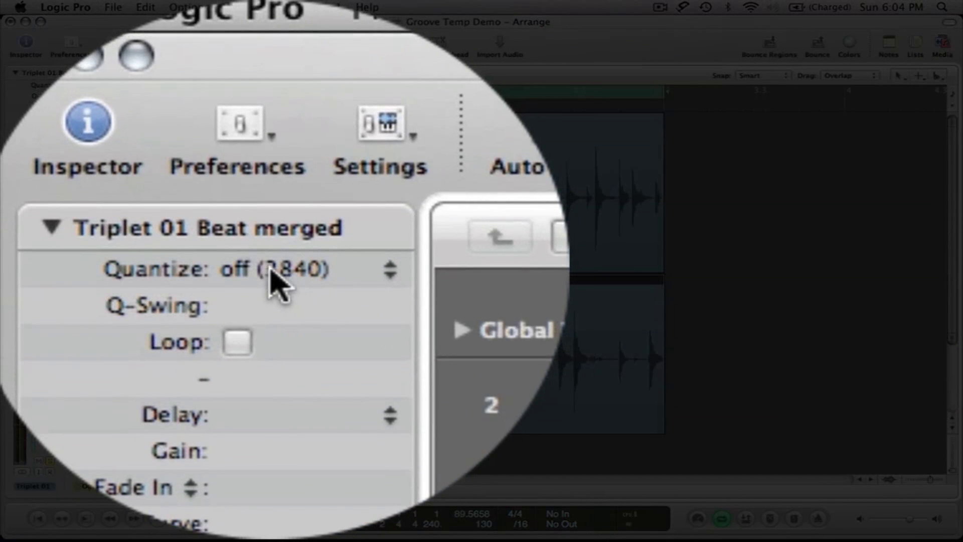
{"action": "left_click", "coordinate": [271, 273]}
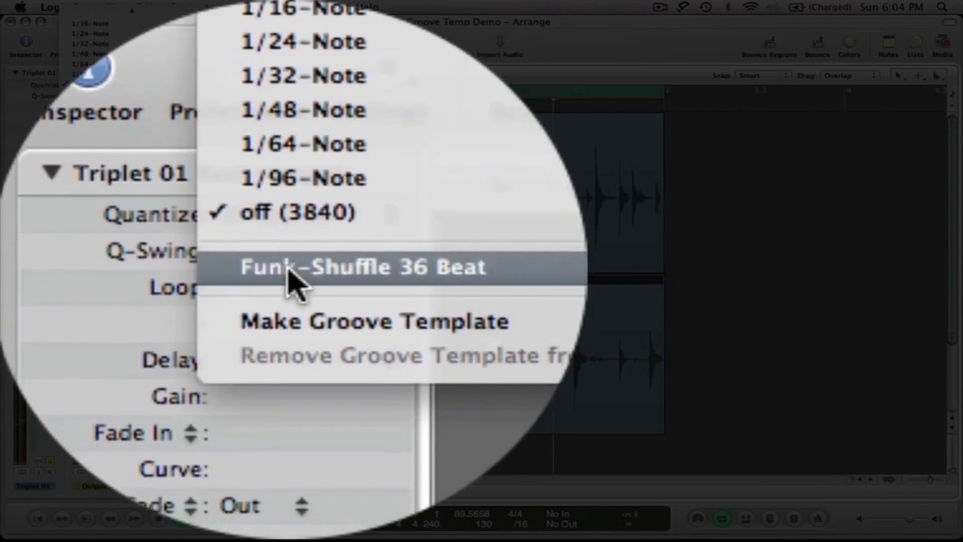
{"action": "left_click", "coordinate": [292, 274]}
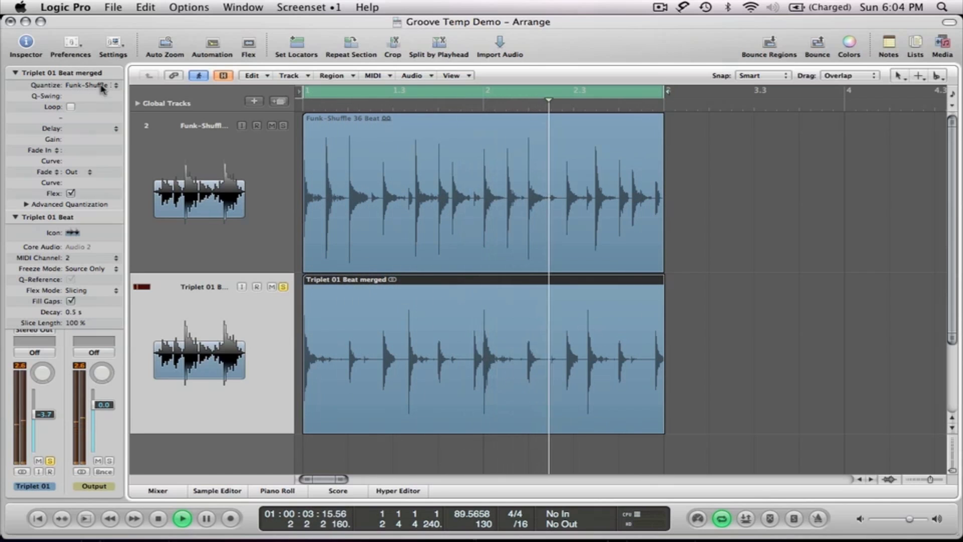
Solo the Funk-Shuffle track, stop playback, and lower the triplet volume a bit more.
{"action": "left_click", "coordinate": [283, 126]}
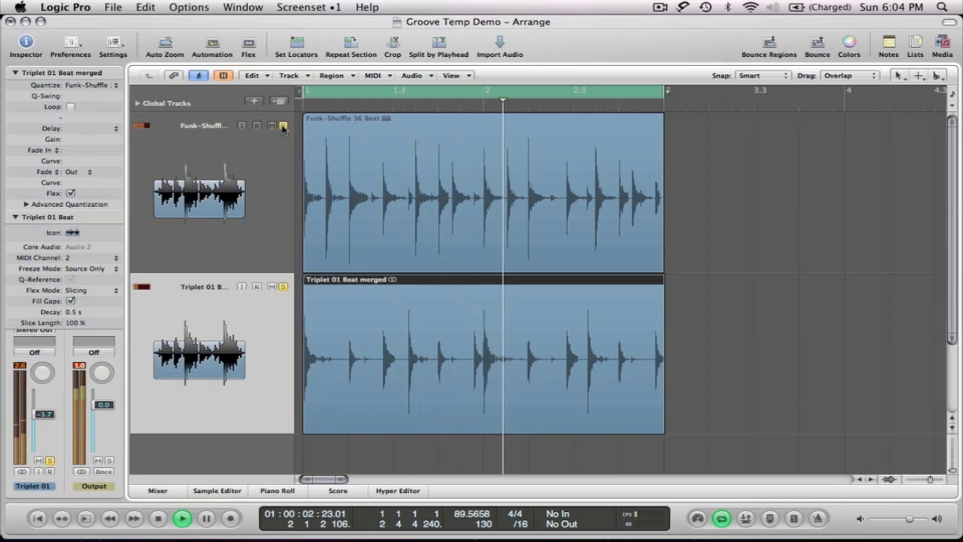
{"action": "key", "text": "space"}
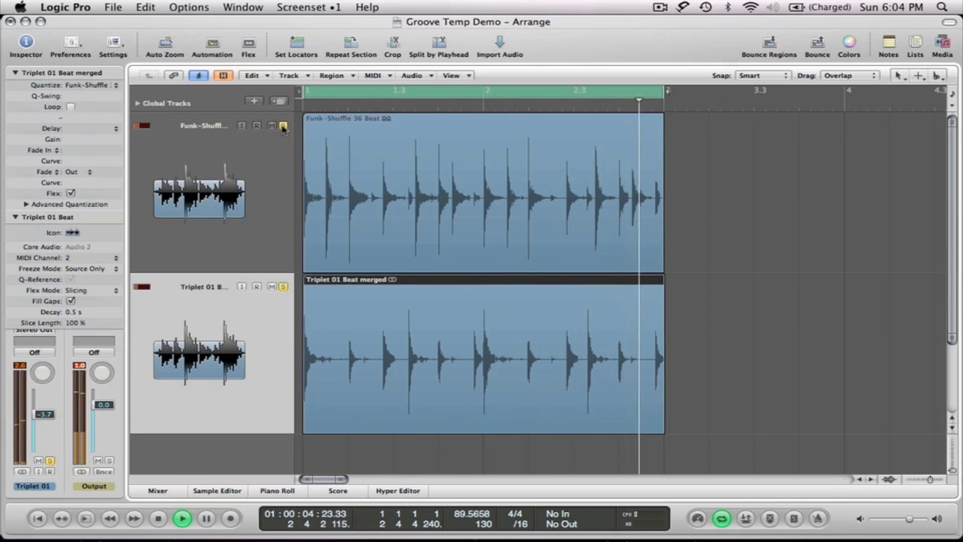
{"action": "left_click_drag", "start_coordinate": [44, 415], "coordinate": [45, 425]}
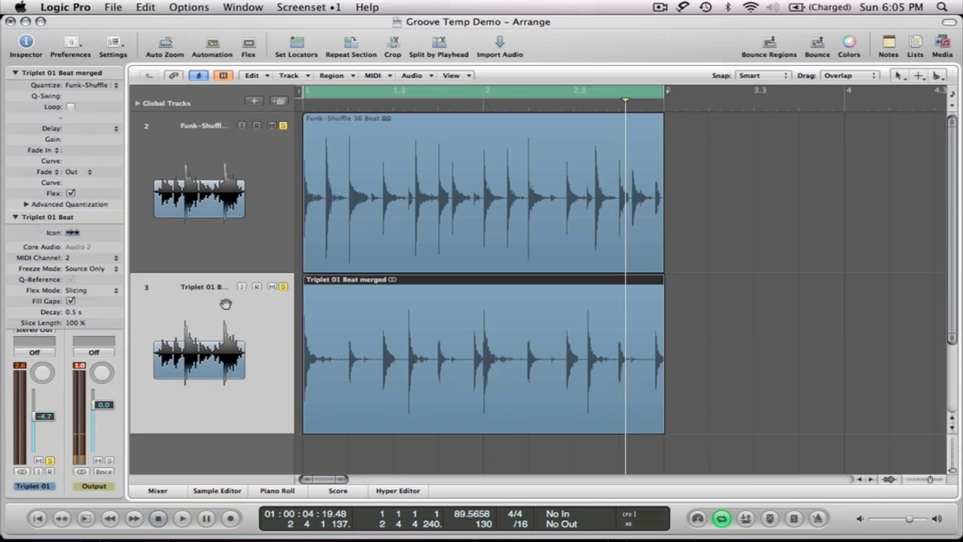
{"action": "left_click", "coordinate": [244, 245]}
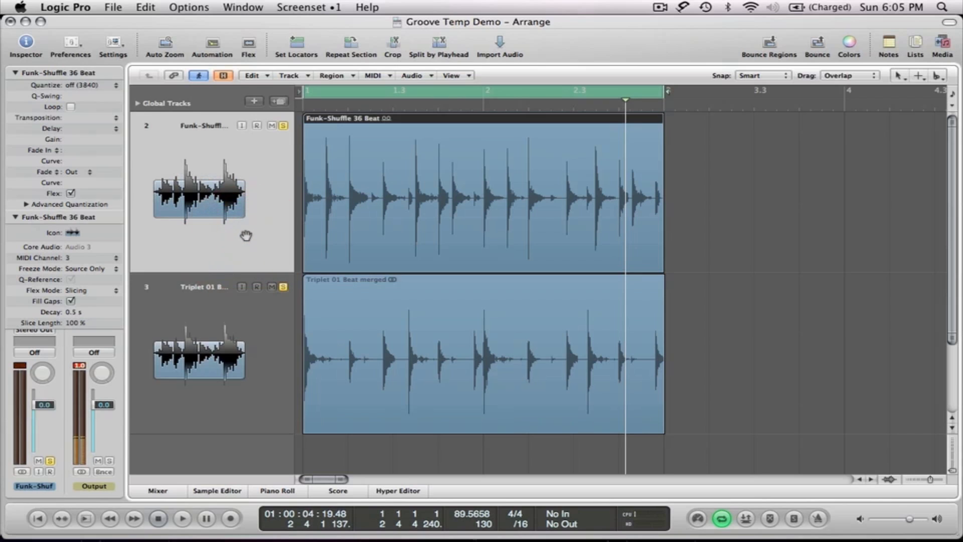
{"action": "left_click", "coordinate": [229, 324]}
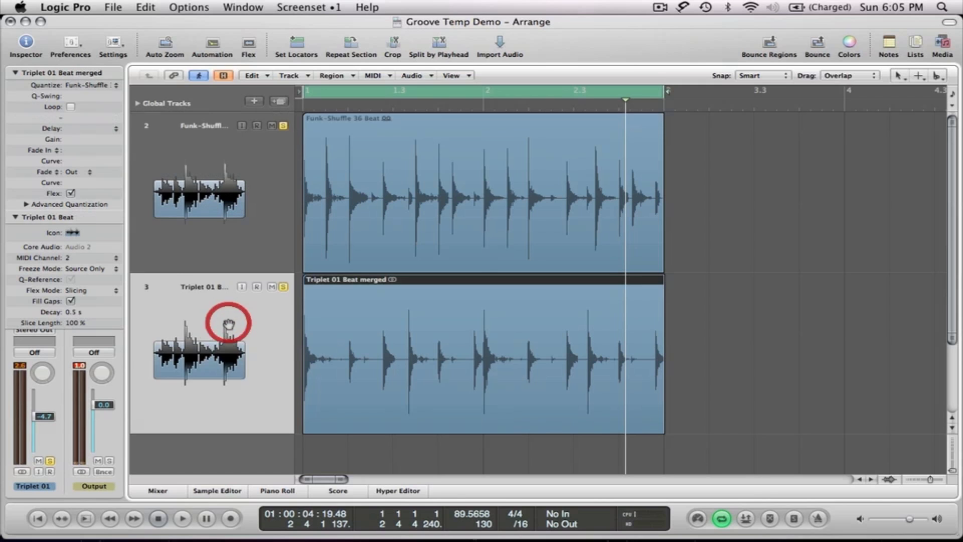
{"action": "left_click", "coordinate": [89, 88]}
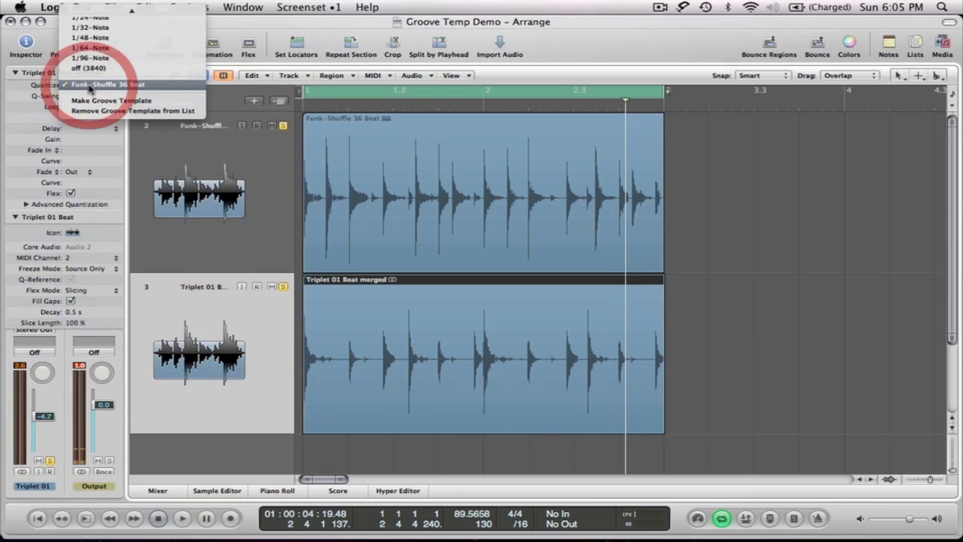
{"action": "left_click", "coordinate": [87, 77]}
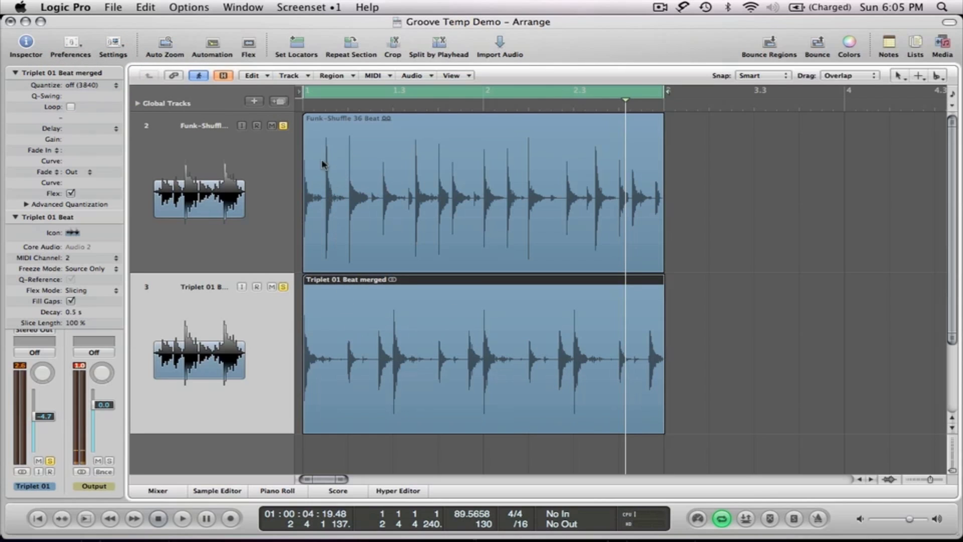
{"action": "key", "text": "space"}
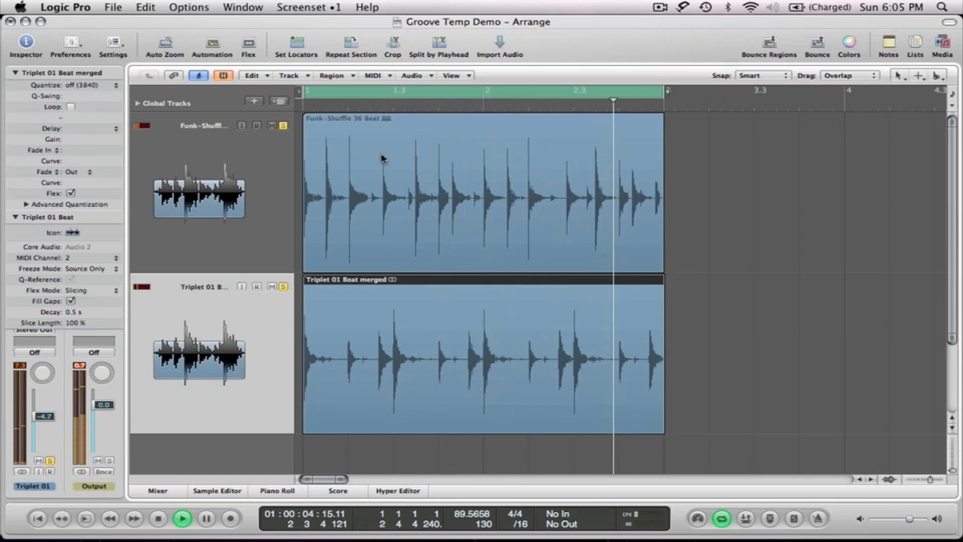
{"action": "key", "text": "space"}
{"action": "left_click", "coordinate": [98, 85]}
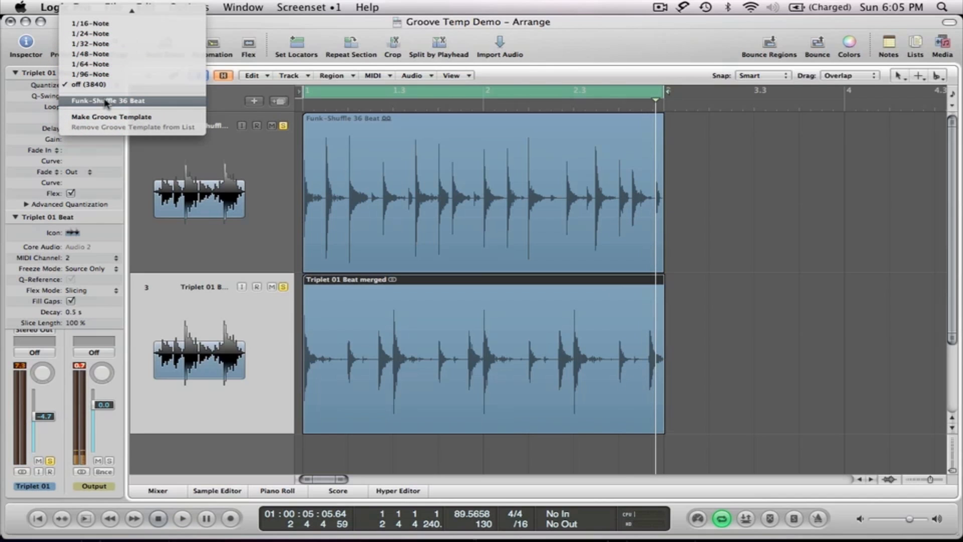
{"action": "left_click", "coordinate": [105, 101]}
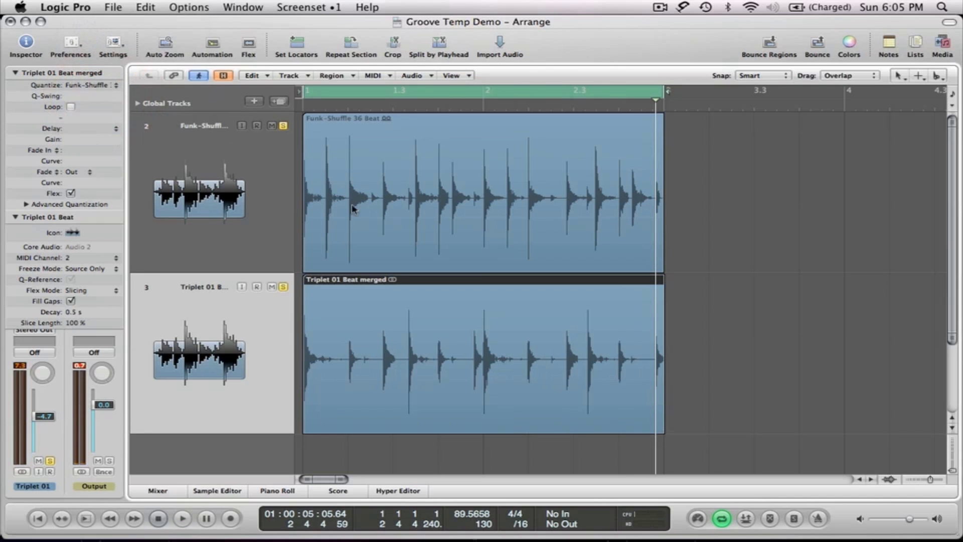
{"action": "key", "text": "space"}
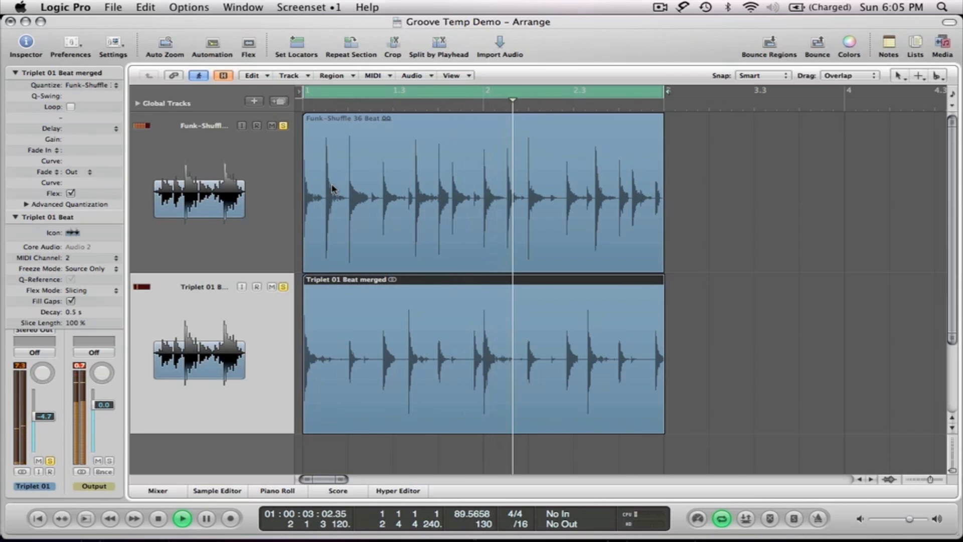
{"action": "key", "text": "space"}
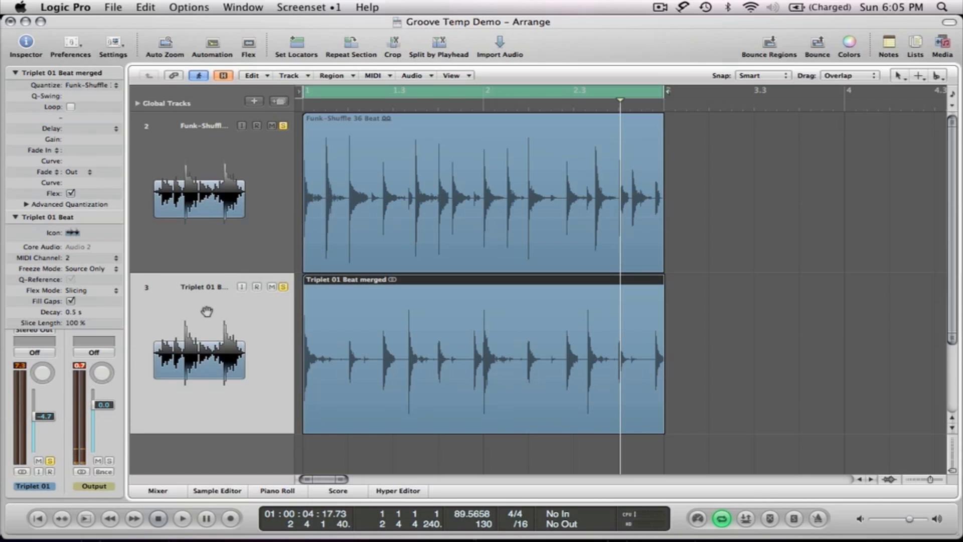
{"action": "left_click", "coordinate": [218, 239]}
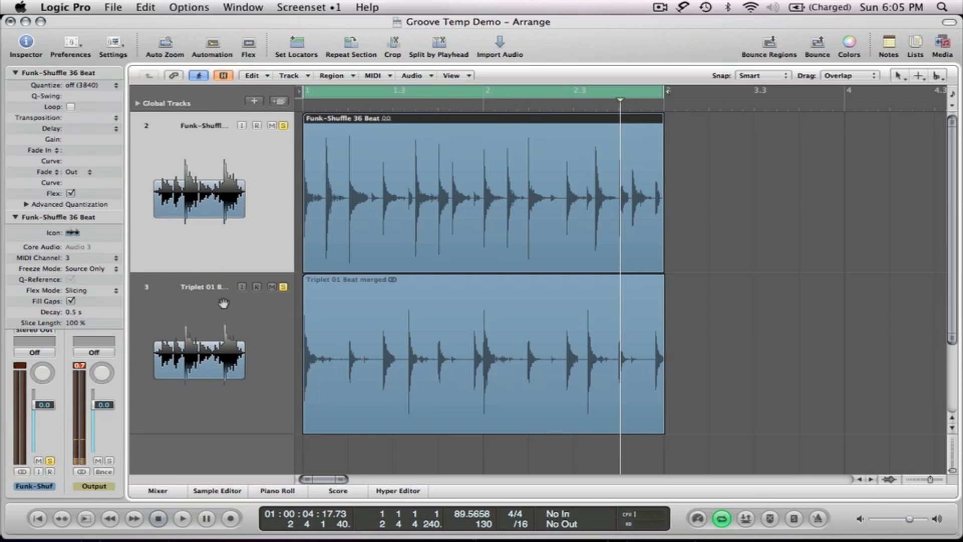
{"action": "left_click", "coordinate": [223, 303]}
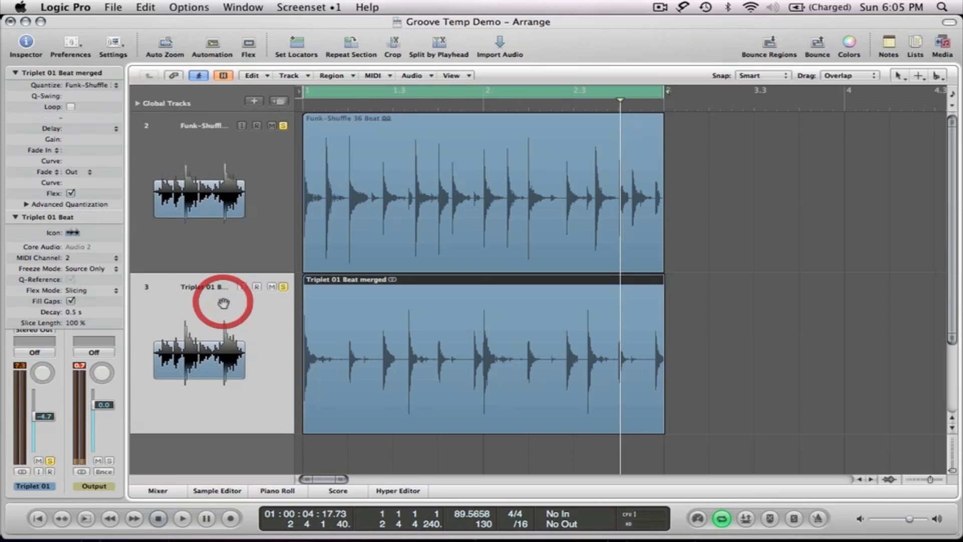
{"action": "left_click", "coordinate": [206, 248]}
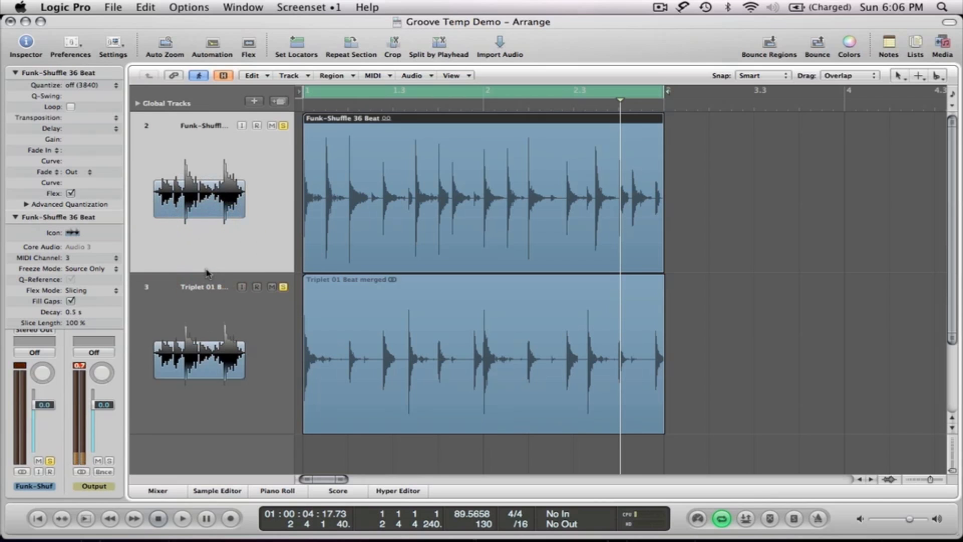
{"action": "left_click", "coordinate": [203, 314]}
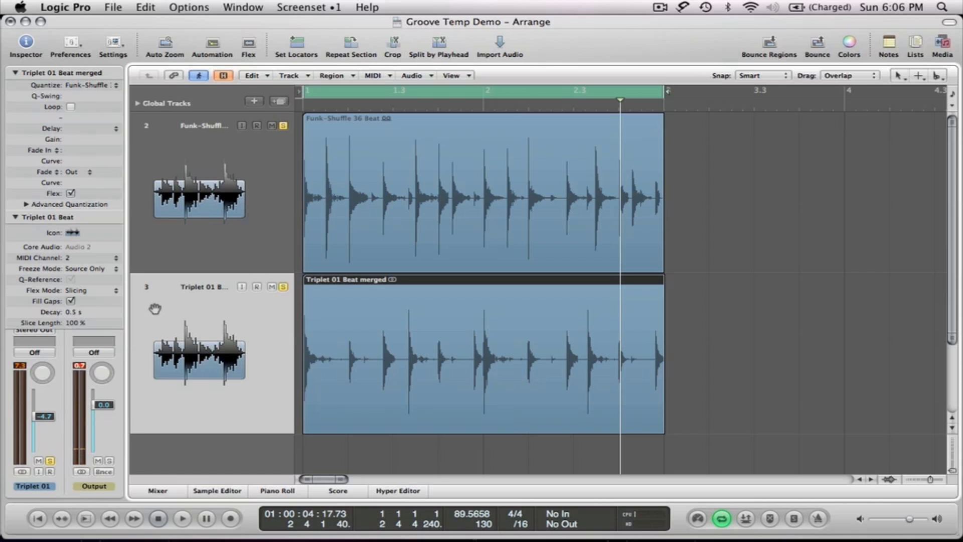
{"action": "key", "text": "super+f"}
{"action": "key", "text": "z"}
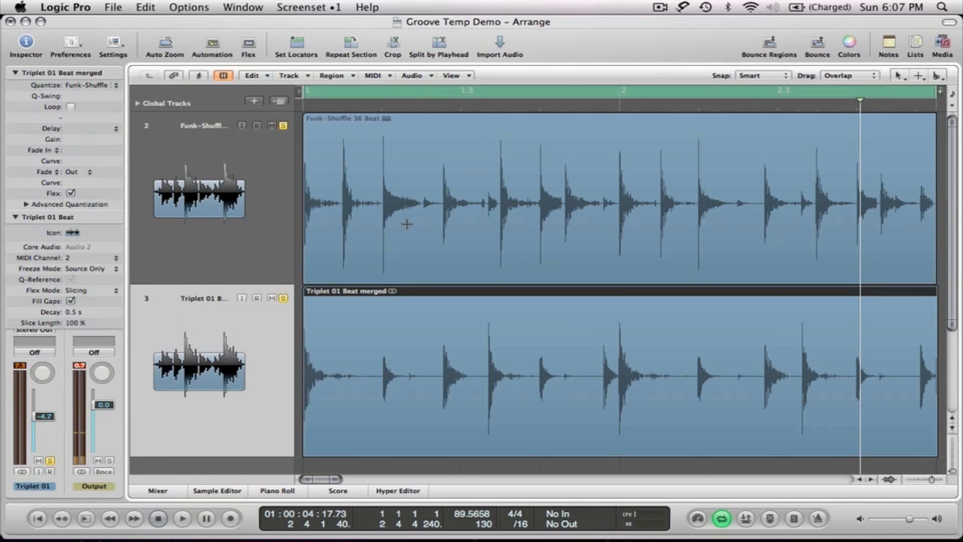
{"action": "key", "text": "Return"}
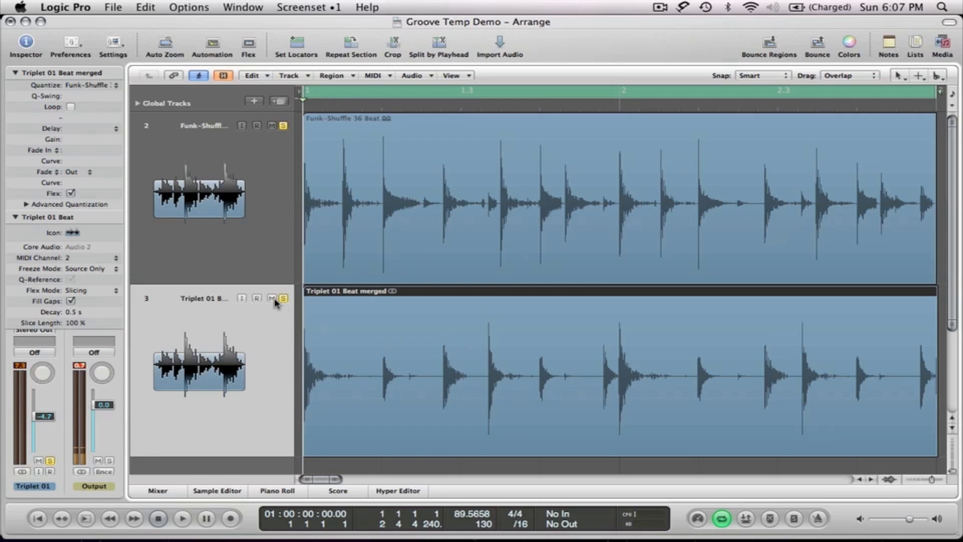
{"action": "left_click", "coordinate": [283, 126]}
{"action": "left_click", "coordinate": [283, 127]}
{"action": "double_click", "coordinate": [425, 108]}
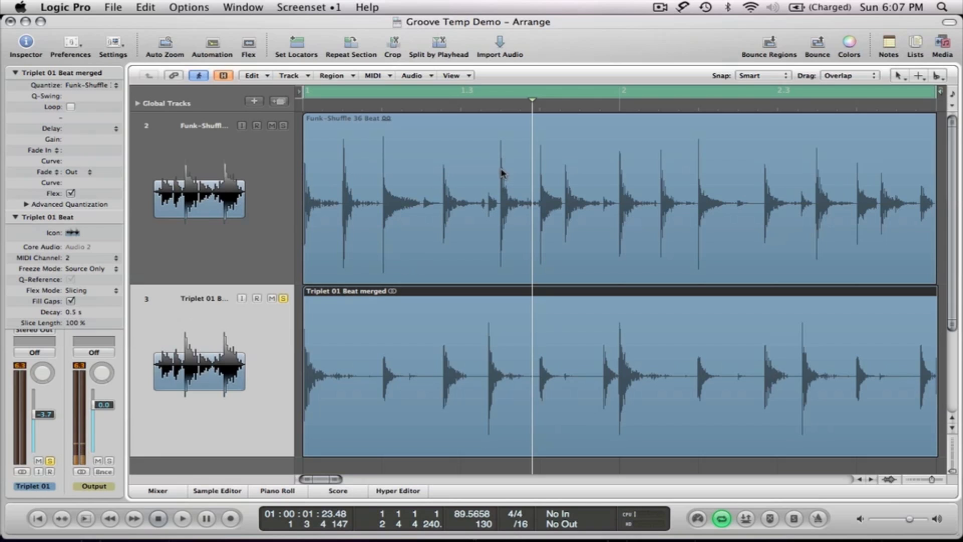
{"action": "left_click", "coordinate": [283, 298]}
{"action": "left_click", "coordinate": [284, 126]}
{"action": "double_click", "coordinate": [477, 106]}
{"action": "left_click", "coordinate": [477, 106]}
{"action": "left_click", "coordinate": [475, 106]}
{"action": "key", "text": "space"}
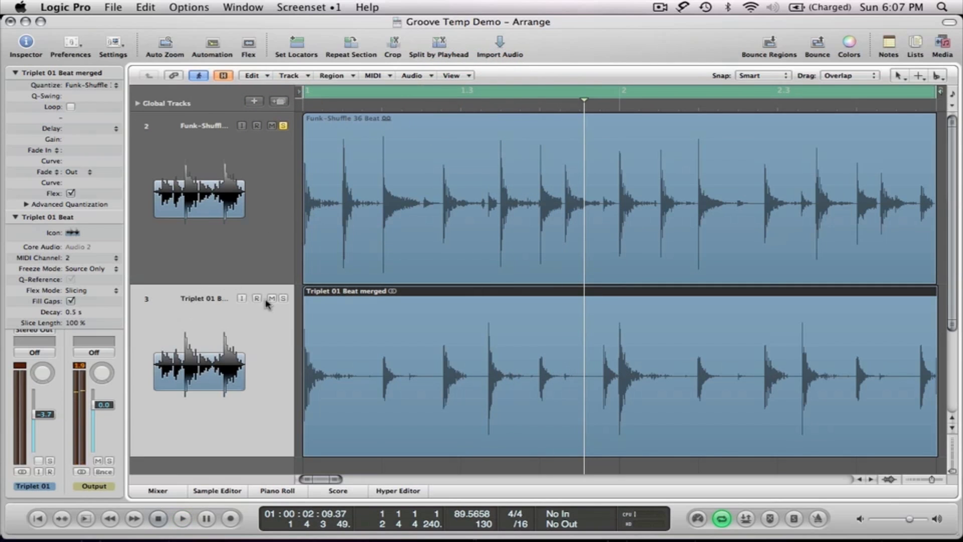
{"action": "left_click", "coordinate": [281, 299]}
Show Flex view with Cmd+F and place a flex marker on the triplet kick slice.
{"action": "key", "text": "super"}
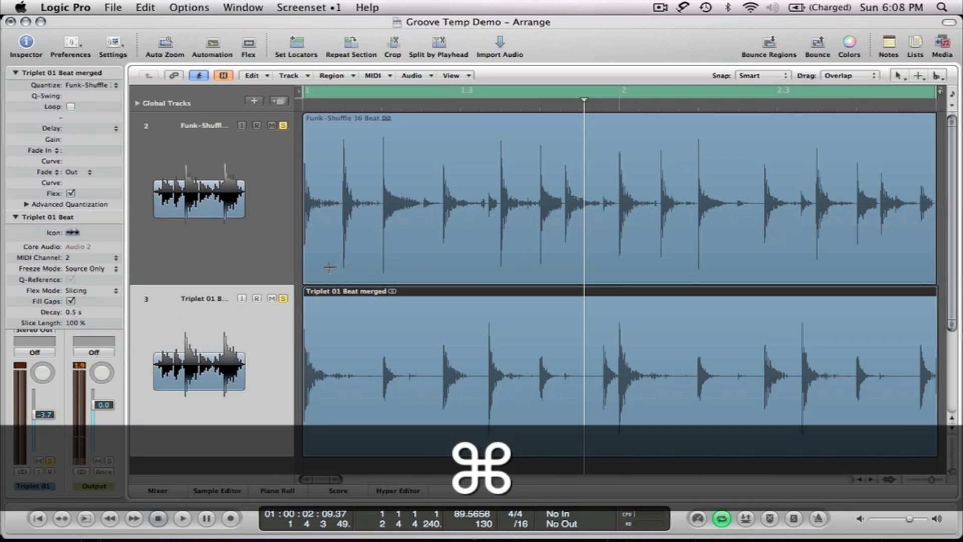
{"action": "key", "text": "super+f"}
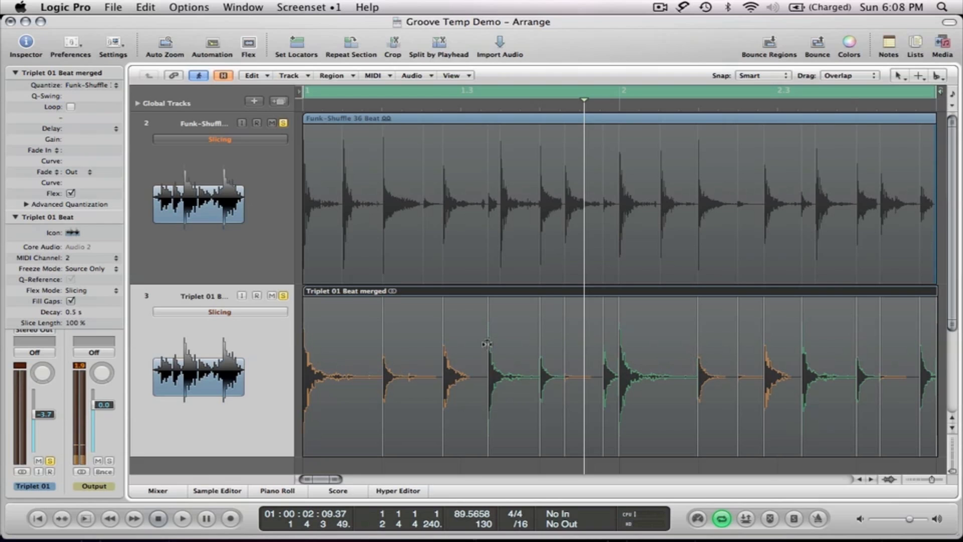
{"action": "left_click", "coordinate": [487, 343]}
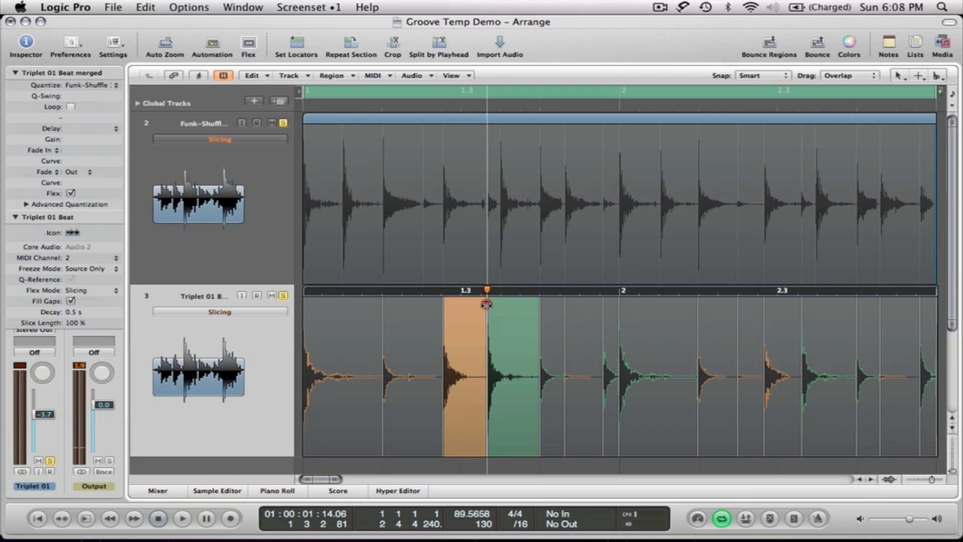
Drag the kick slice later to line up with the Funk-Shuffle kick just after 1.3.
{"action": "left_click_drag", "start_coordinate": [489, 300], "coordinate": [496, 300]}
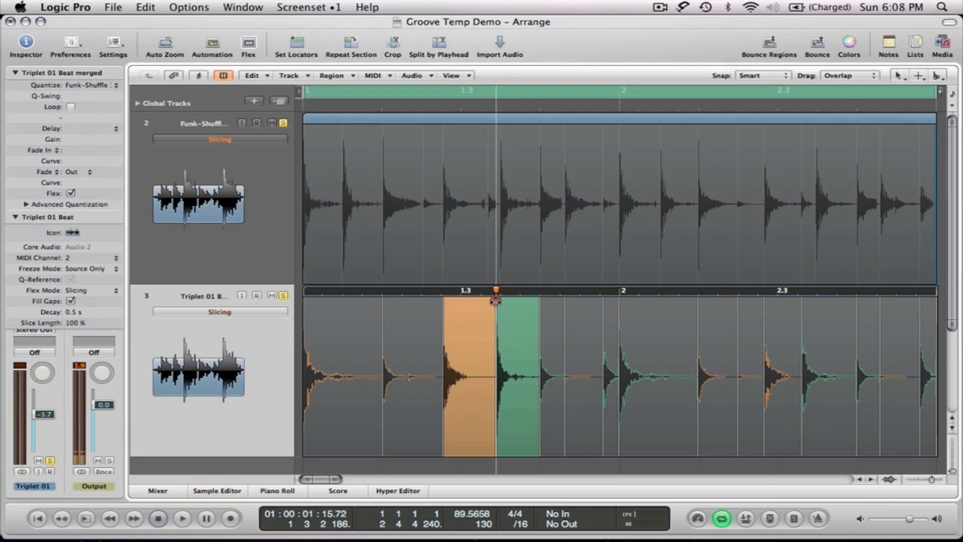
{"action": "mouse_move", "coordinate": [495, 300]}
{"action": "left_mouse_down"}
{"action": "mouse_move", "coordinate": [488, 299]}
{"action": "mouse_move", "coordinate": [498, 300]}
{"action": "left_mouse_up"}
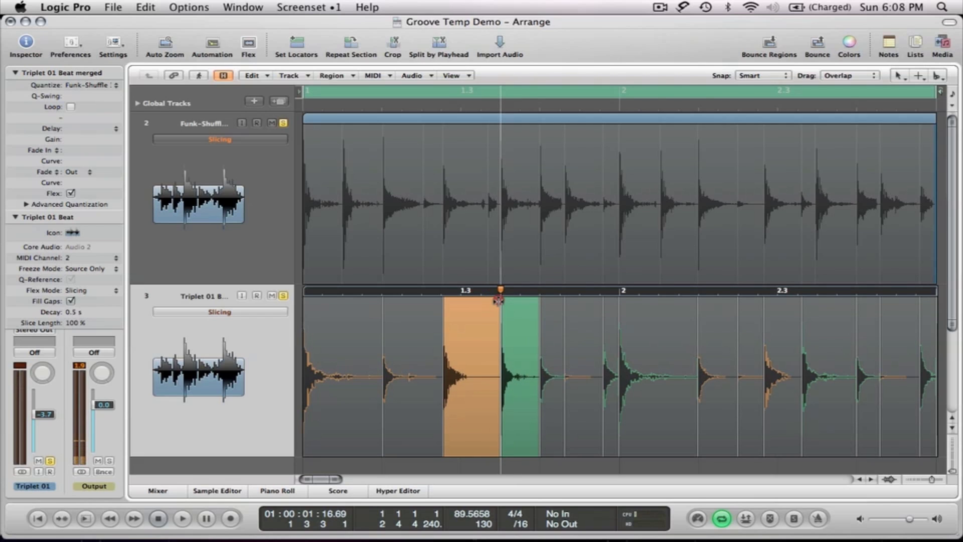
{"action": "mouse_move", "coordinate": [498, 300]}
{"action": "left_mouse_down"}
{"action": "mouse_move", "coordinate": [484, 300]}
{"action": "mouse_move", "coordinate": [500, 300]}
{"action": "left_mouse_up"}
{"action": "mouse_move", "coordinate": [498, 300]}
{"action": "left_mouse_down"}
{"action": "mouse_move", "coordinate": [487, 300]}
{"action": "mouse_move", "coordinate": [500, 300]}
{"action": "left_mouse_up"}
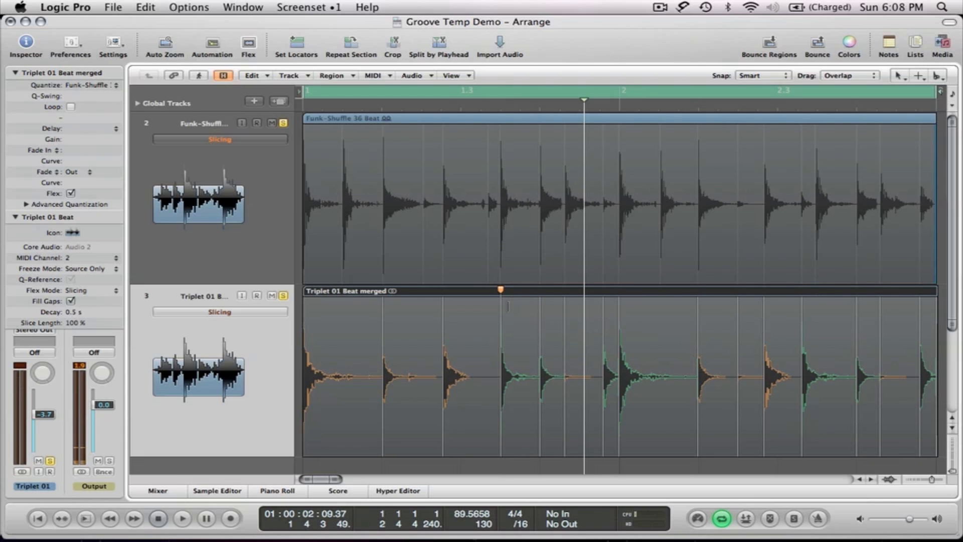